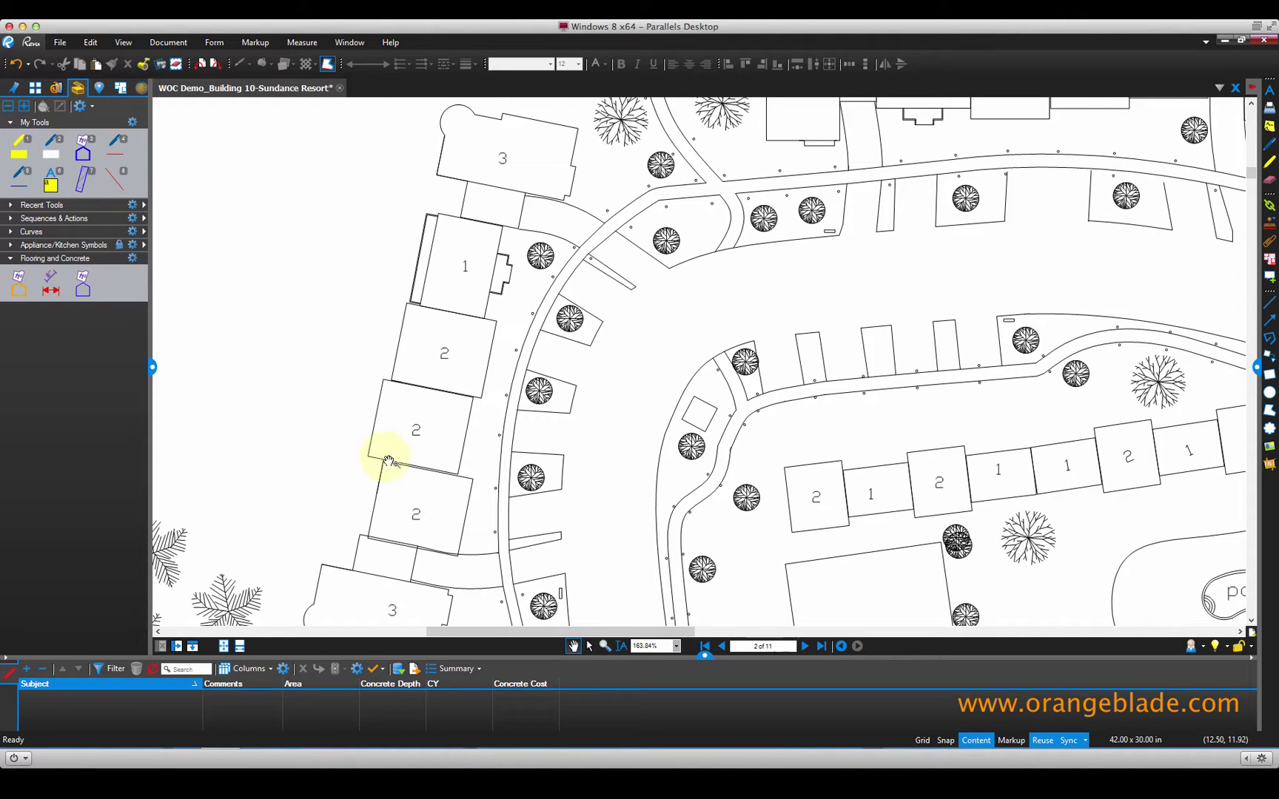
# - Measure the lower building 2 lot as a 263 sf concrete area and select its takeoff
pyautogui.scroll(1, 387, 472)
pyautogui.scroll(2, 328, 471)
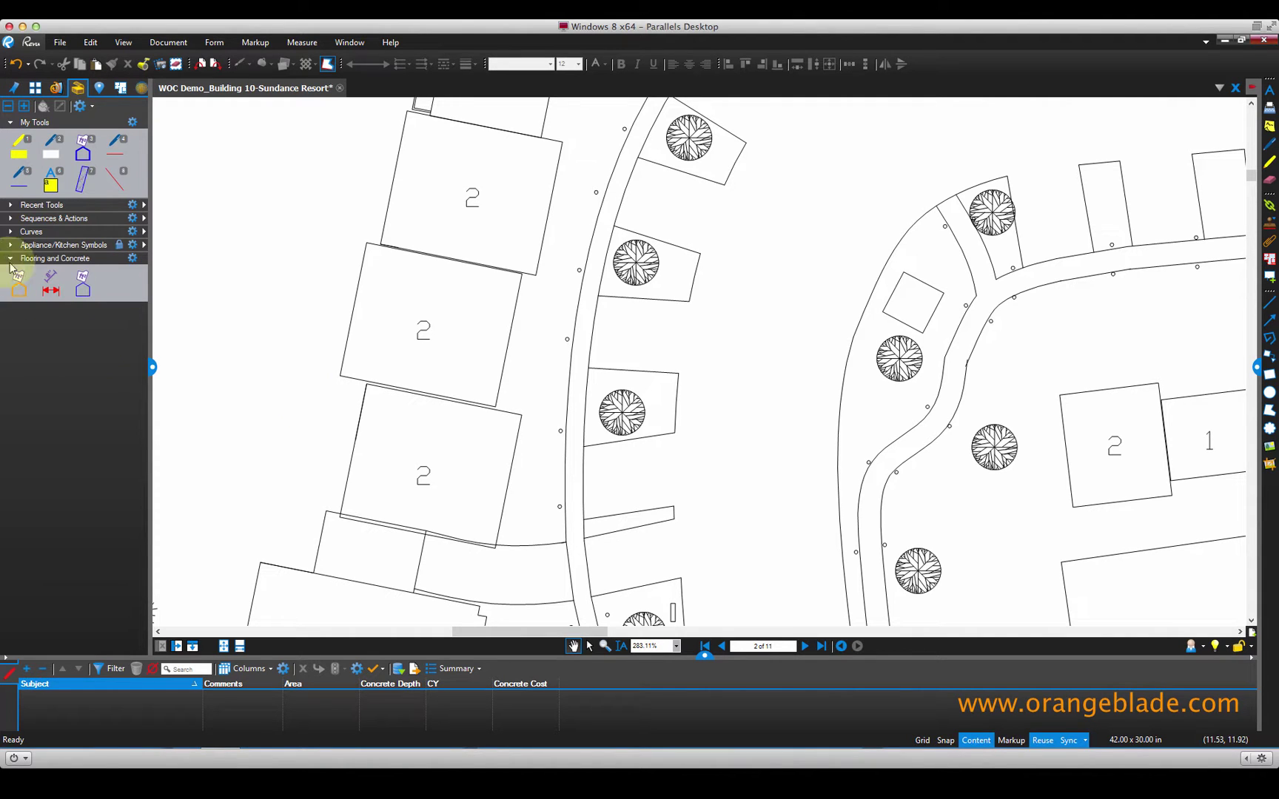
pyautogui.click(83, 290)
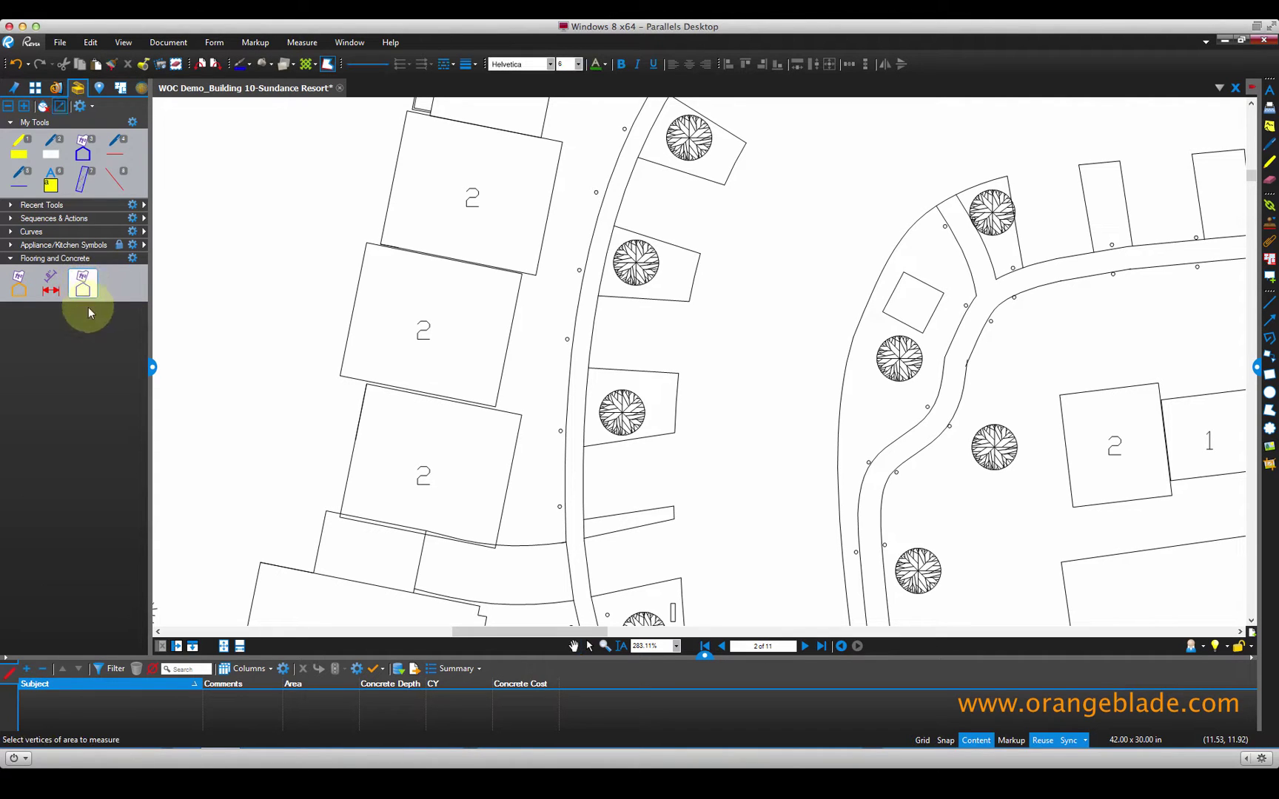
pyautogui.click(367, 385)
pyautogui.click(522, 416)
pyautogui.click(496, 547)
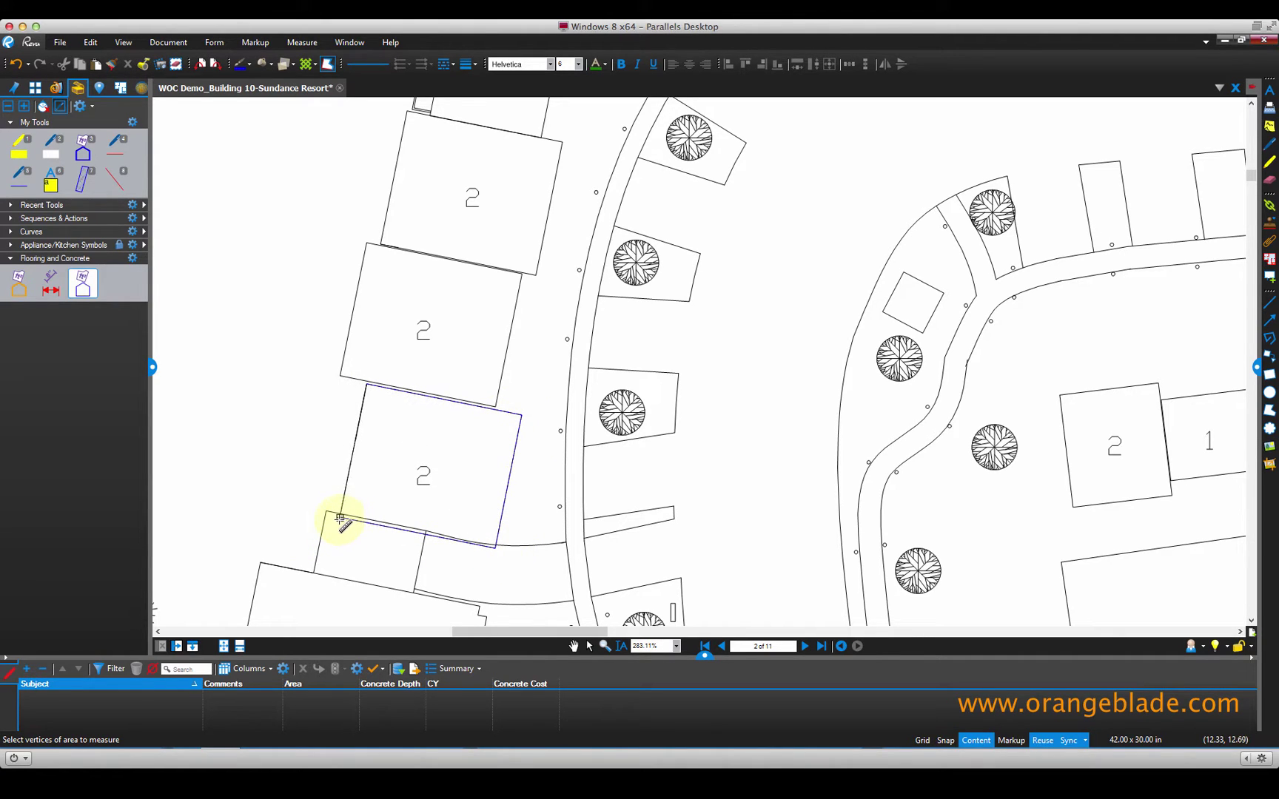
pyautogui.doubleClick(343, 520)
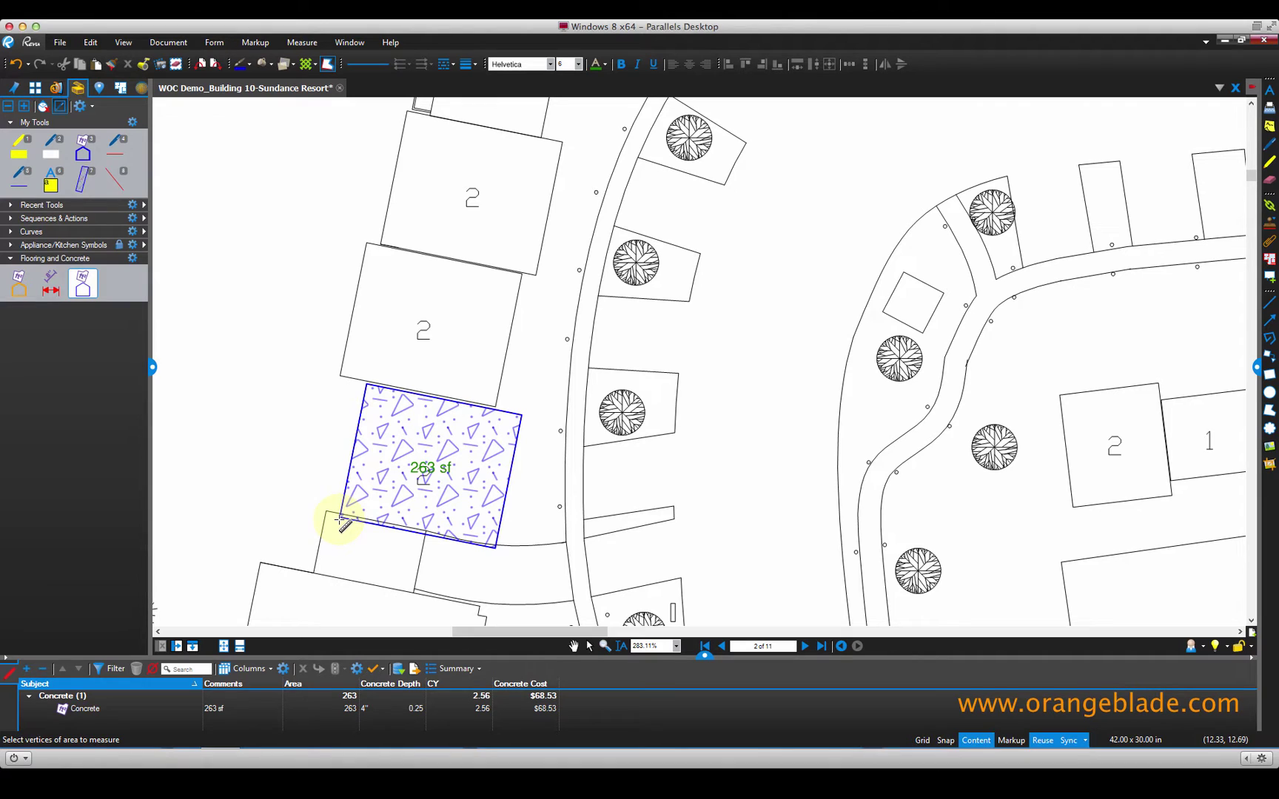
pyautogui.click(95, 711)
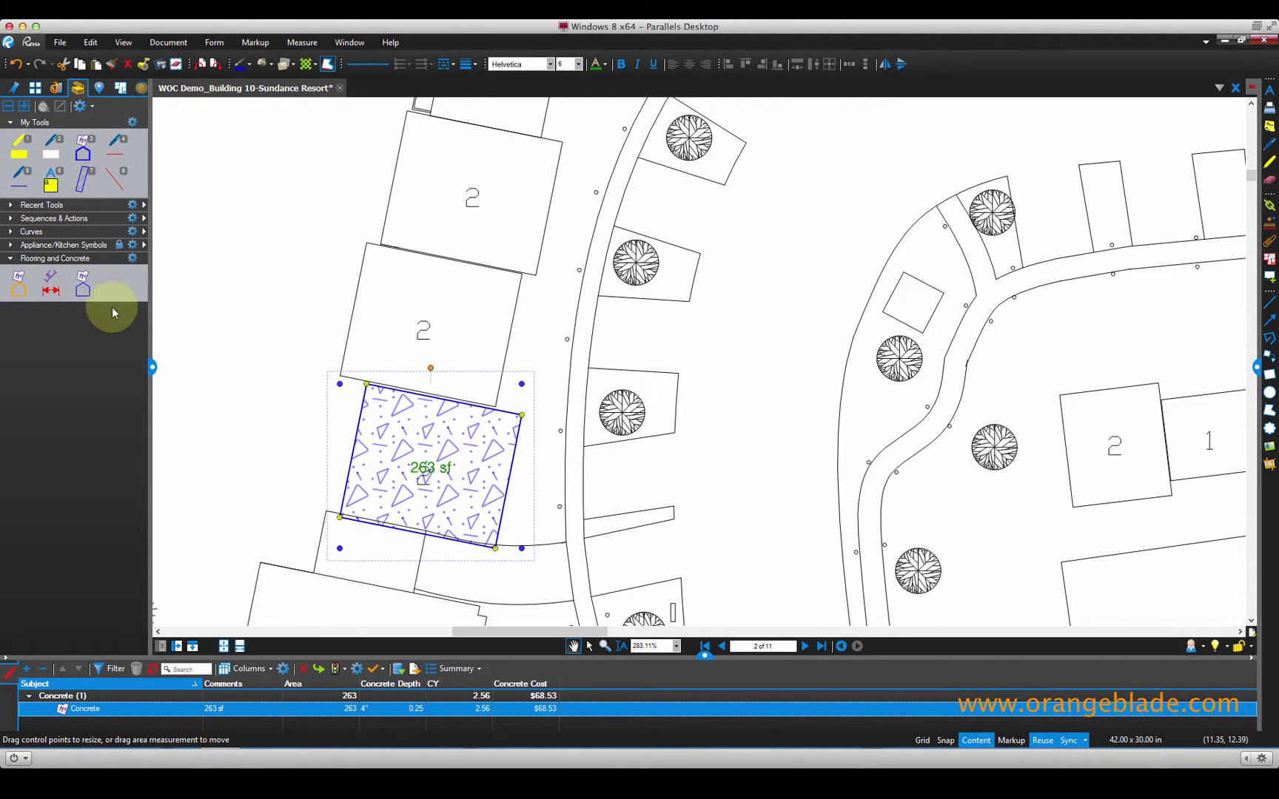
# - Measure the upper building 2 lot as a second 263 sf concrete area
pyautogui.click(82, 283)
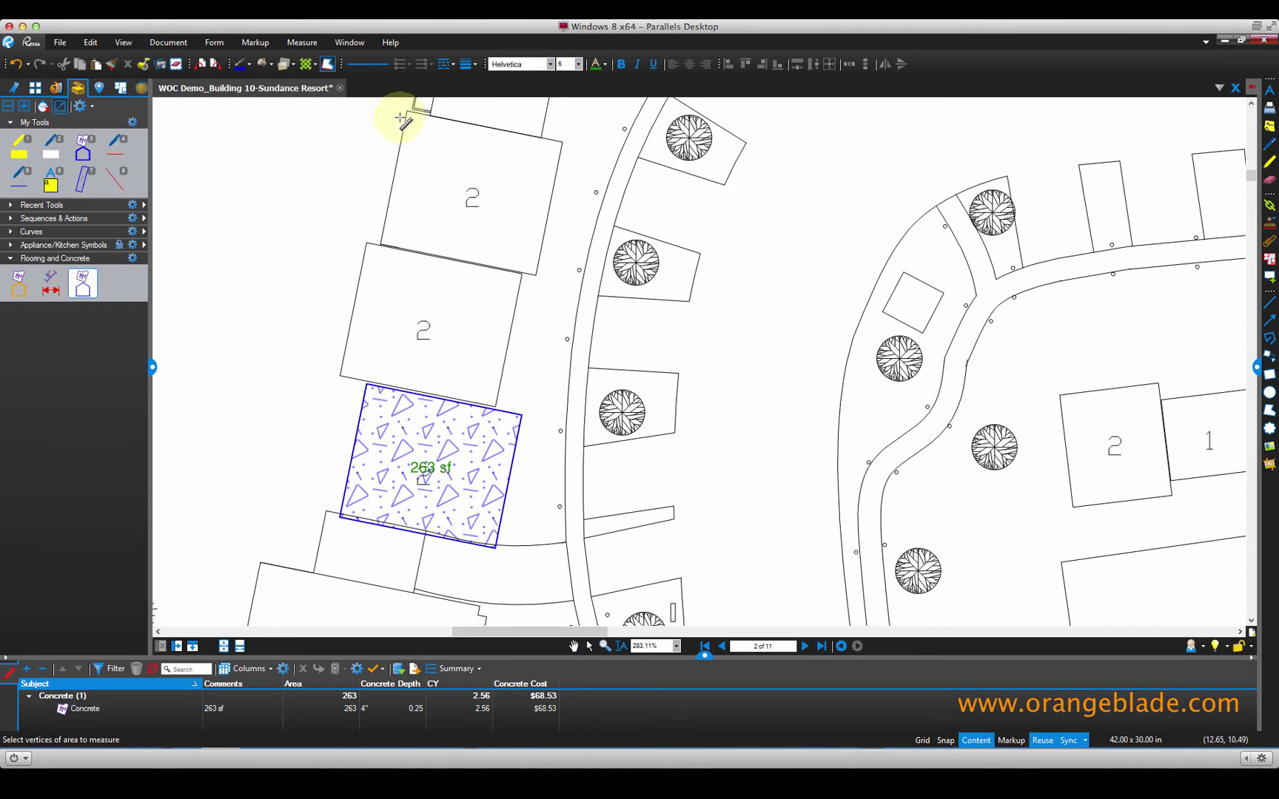
pyautogui.click(412, 112)
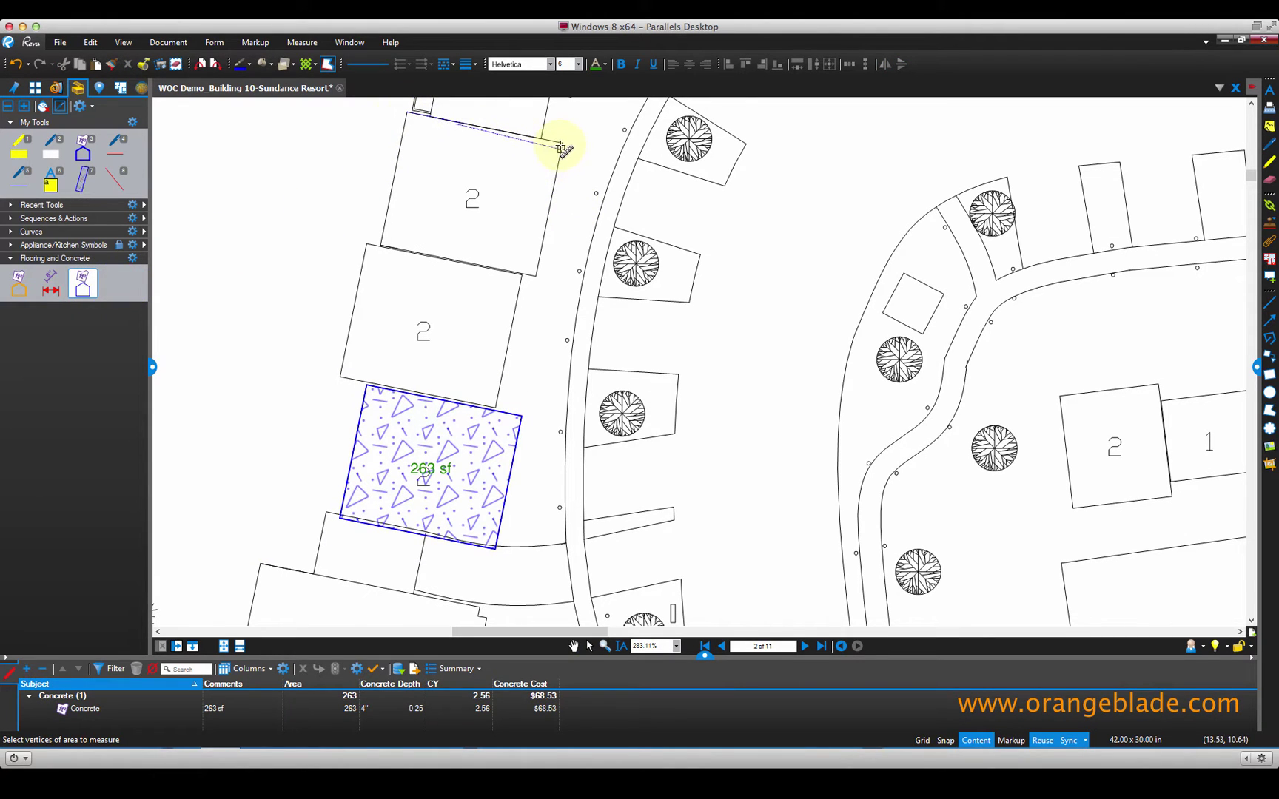
pyautogui.click(563, 141)
pyautogui.click(534, 274)
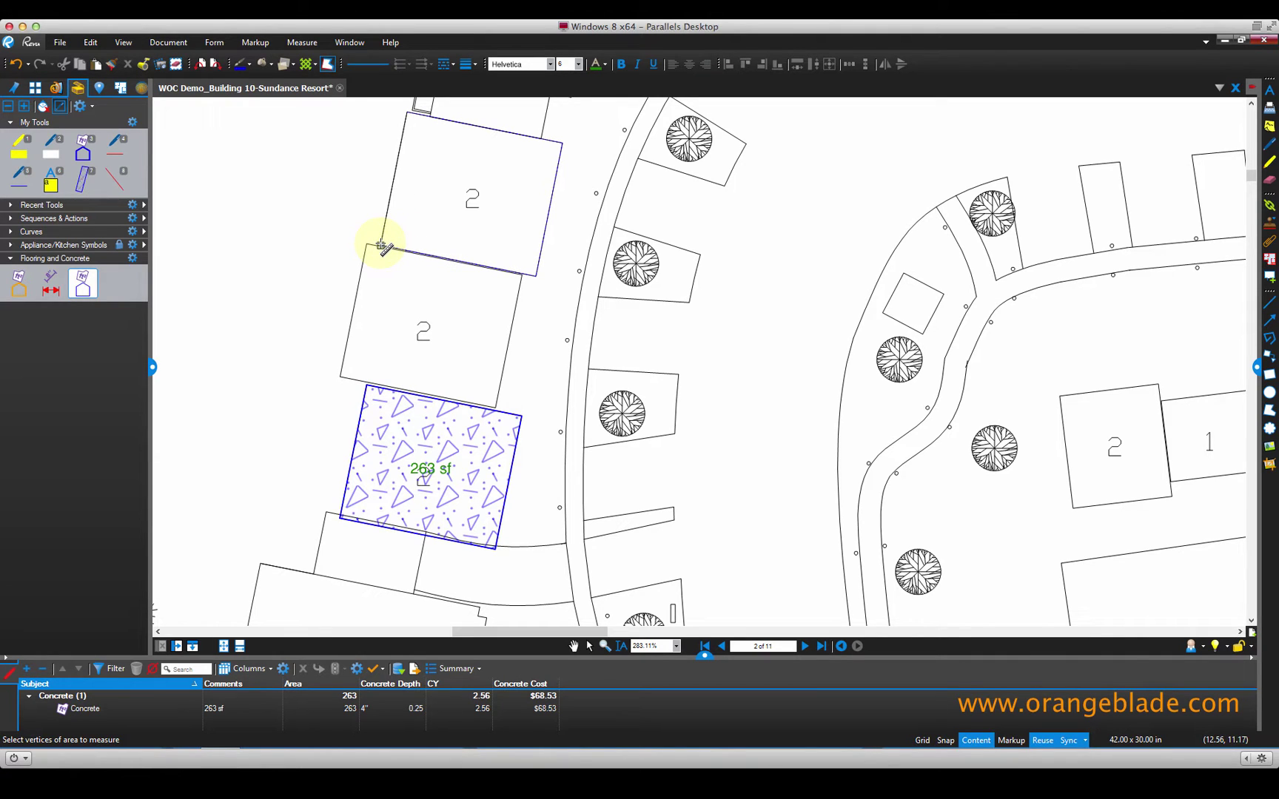
pyautogui.doubleClick(381, 246)
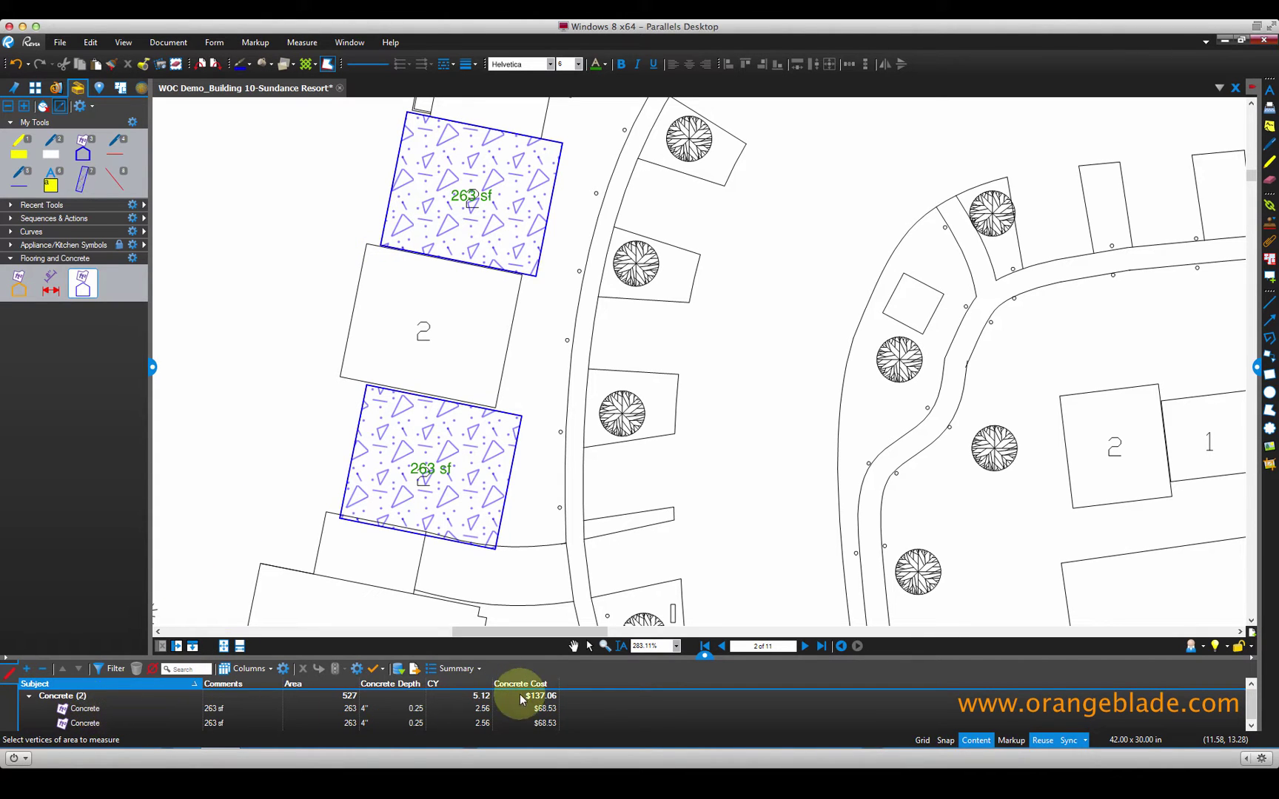
pyautogui.click(84, 712)
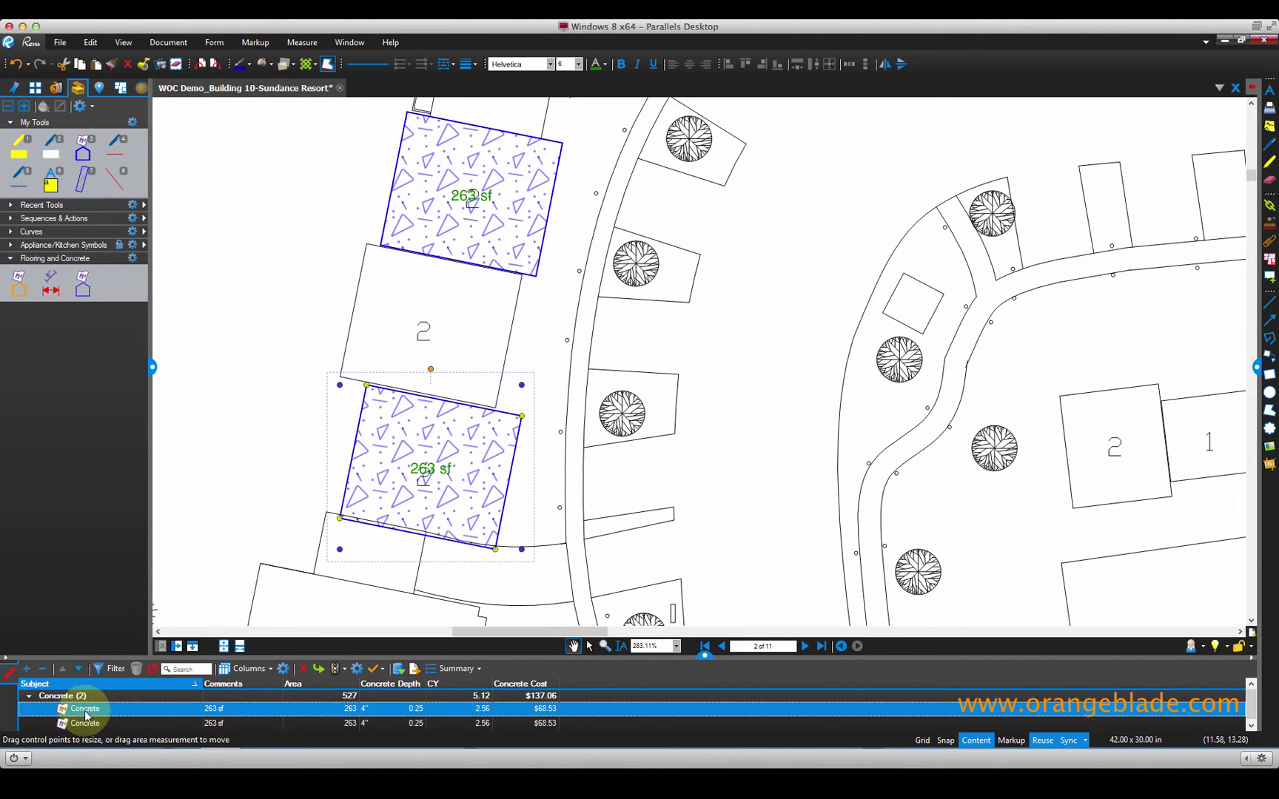
# - Set the upper concrete takeoff's Concrete Depth to 8", giving 6.82 CY and $182.57
pyautogui.click(85, 723)
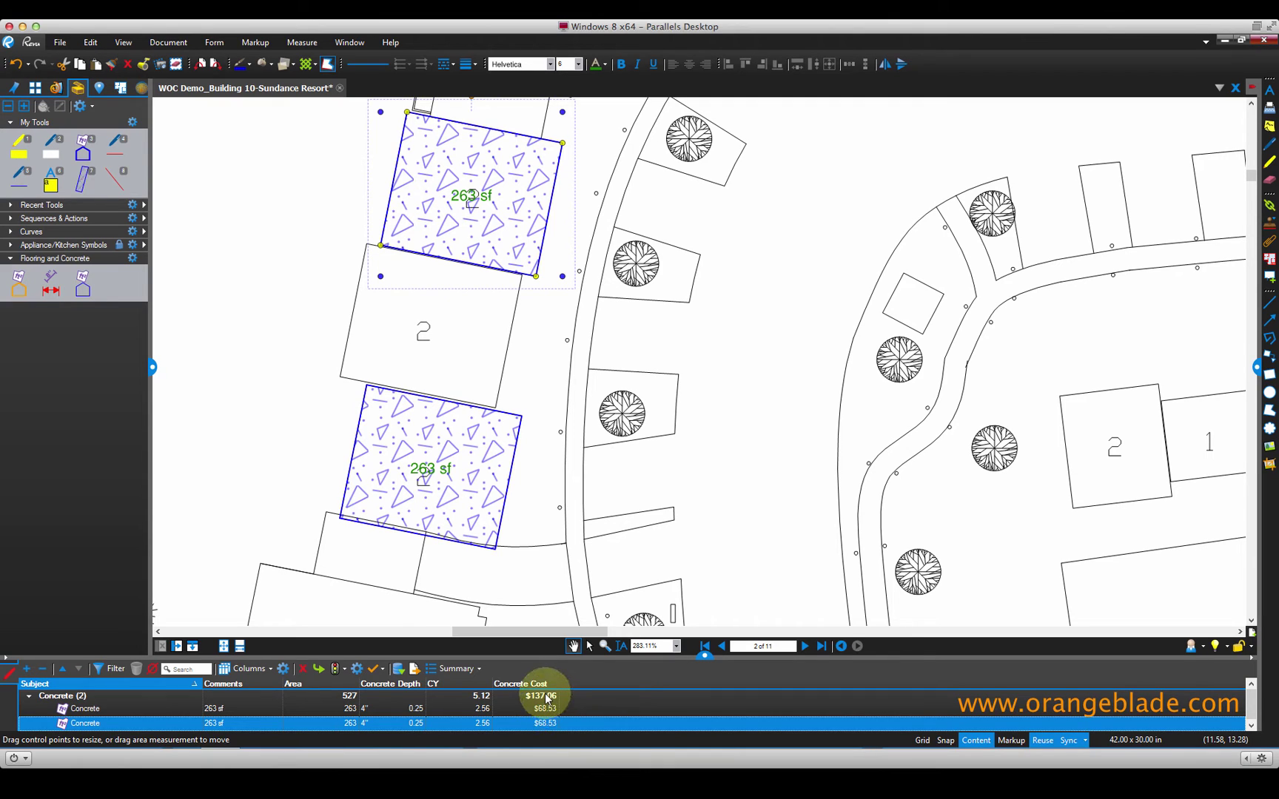
pyautogui.click(394, 725)
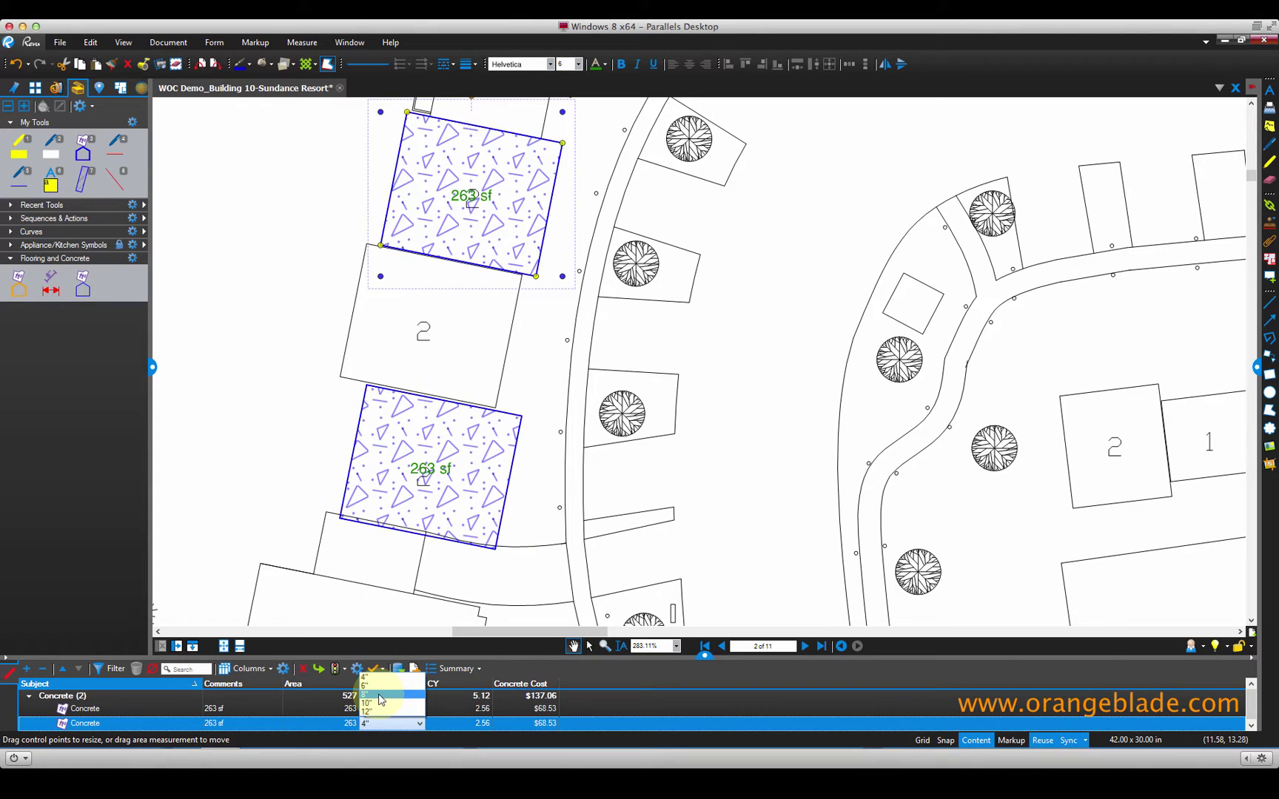
pyautogui.click(380, 699)
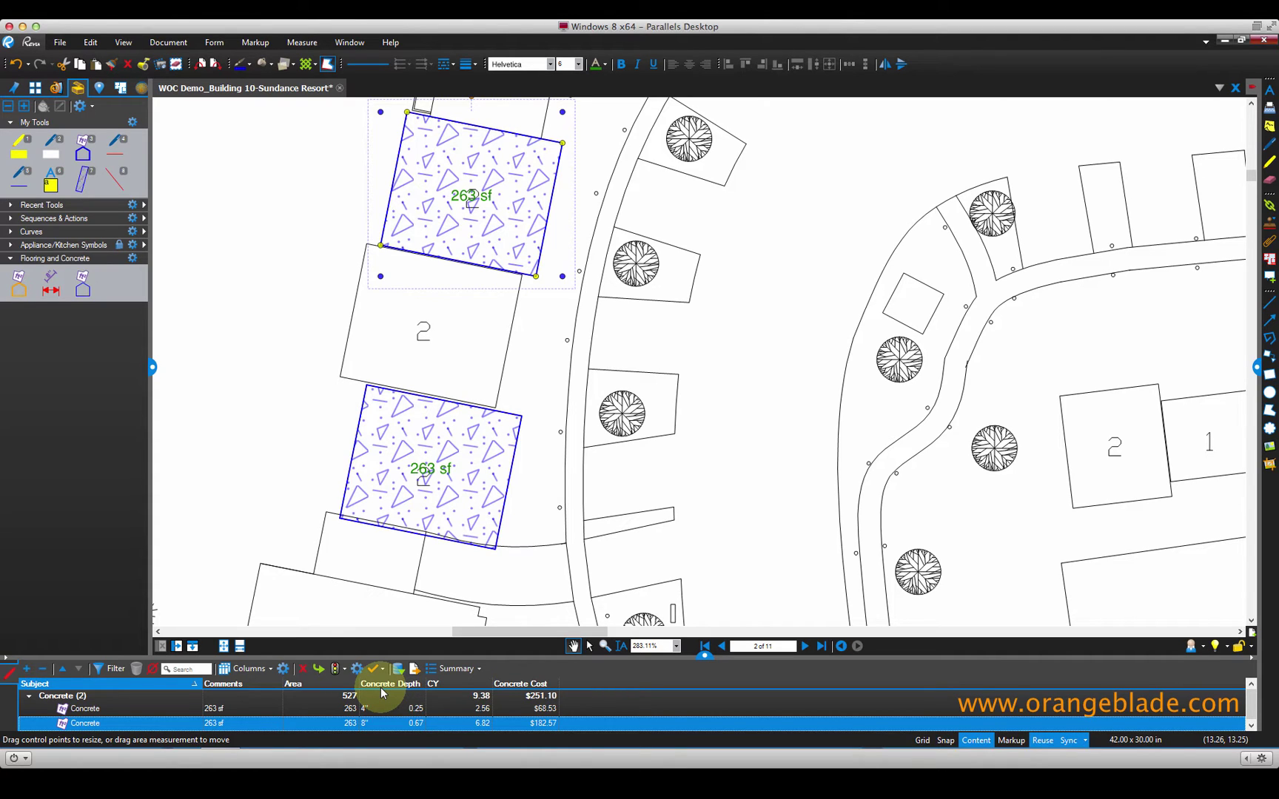
# - Generate a PDF Summary titled Markup Summary covering all 11 pages
pyautogui.click(477, 670)
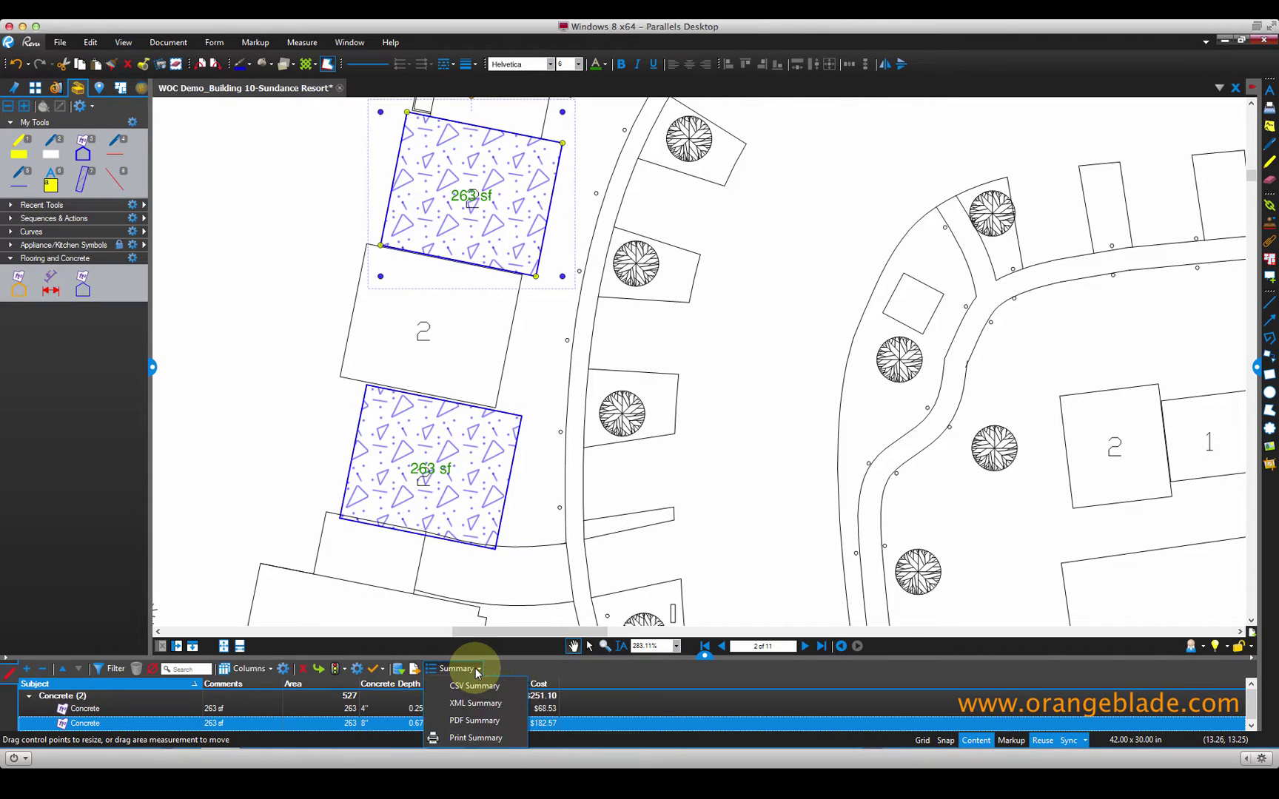
pyautogui.click(474, 720)
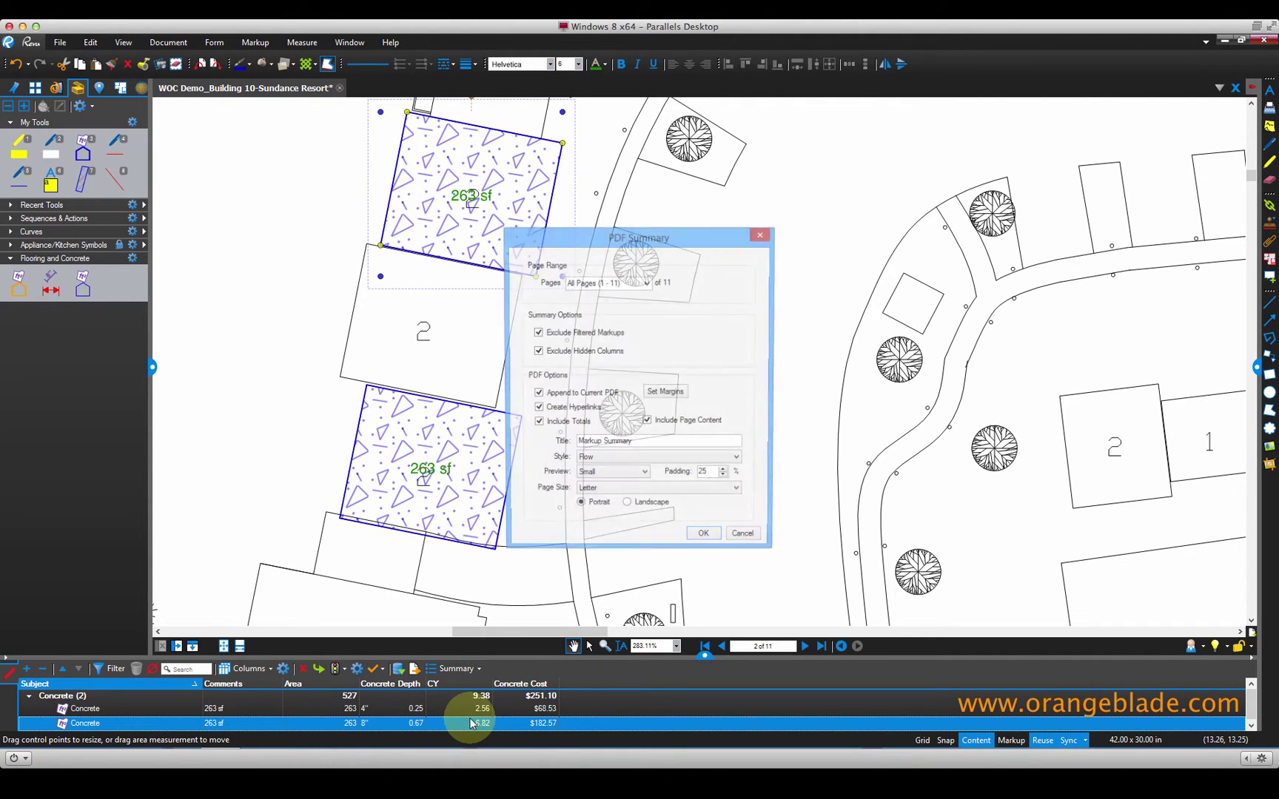
pyautogui.click(705, 540)
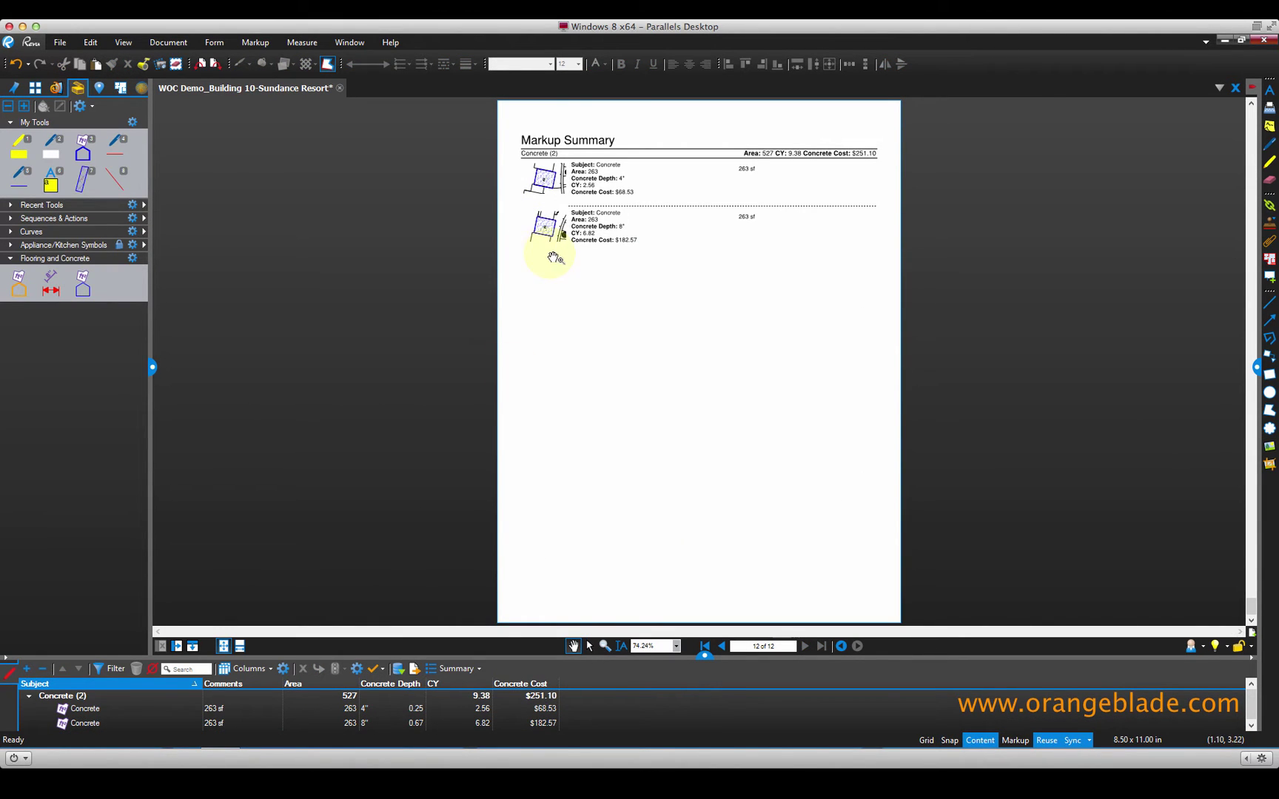
# - Zoom into the Markup Summary and follow the concrete snapshot to page 2 of the site plan
pyautogui.scroll(5, 542, 274)
pyautogui.moveTo(543, 289); pyautogui.dragTo(324, 528)
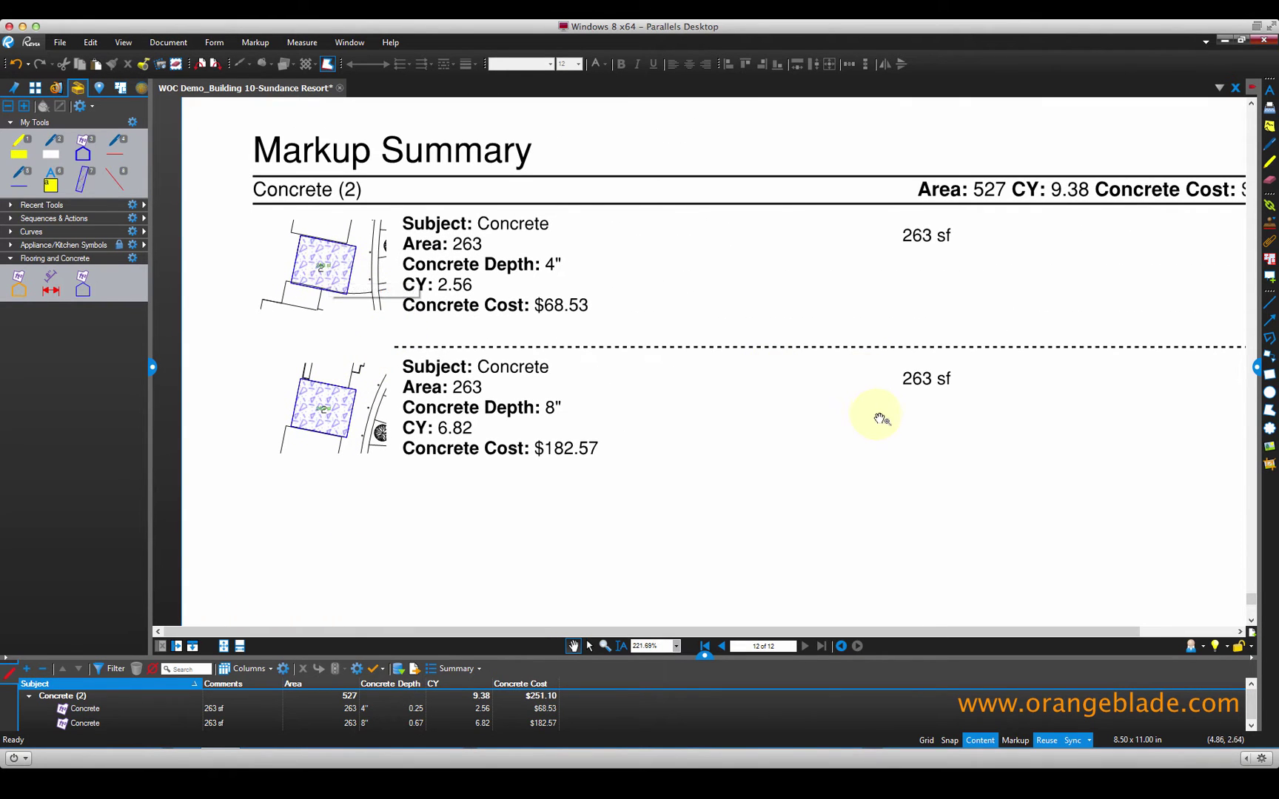
pyautogui.scroll(-2, 882, 417)
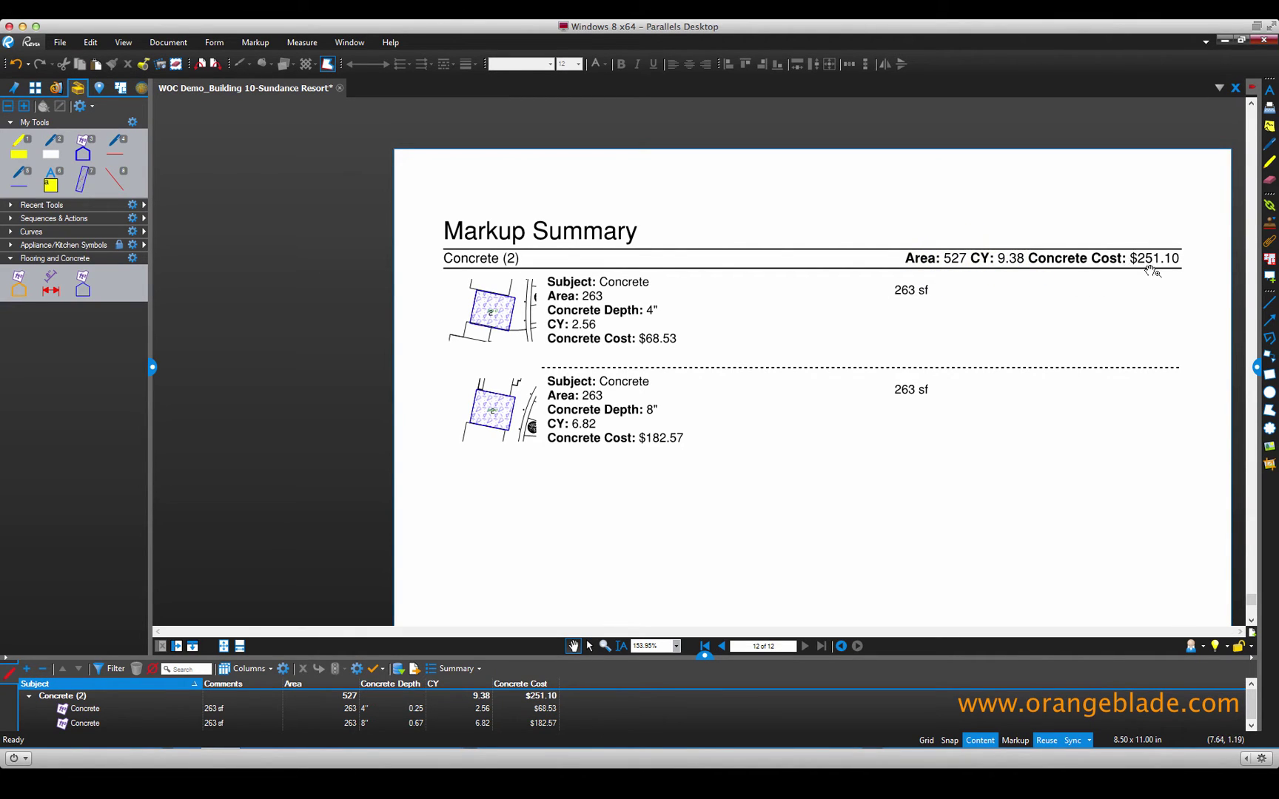
pyautogui.scroll(3, 527, 429)
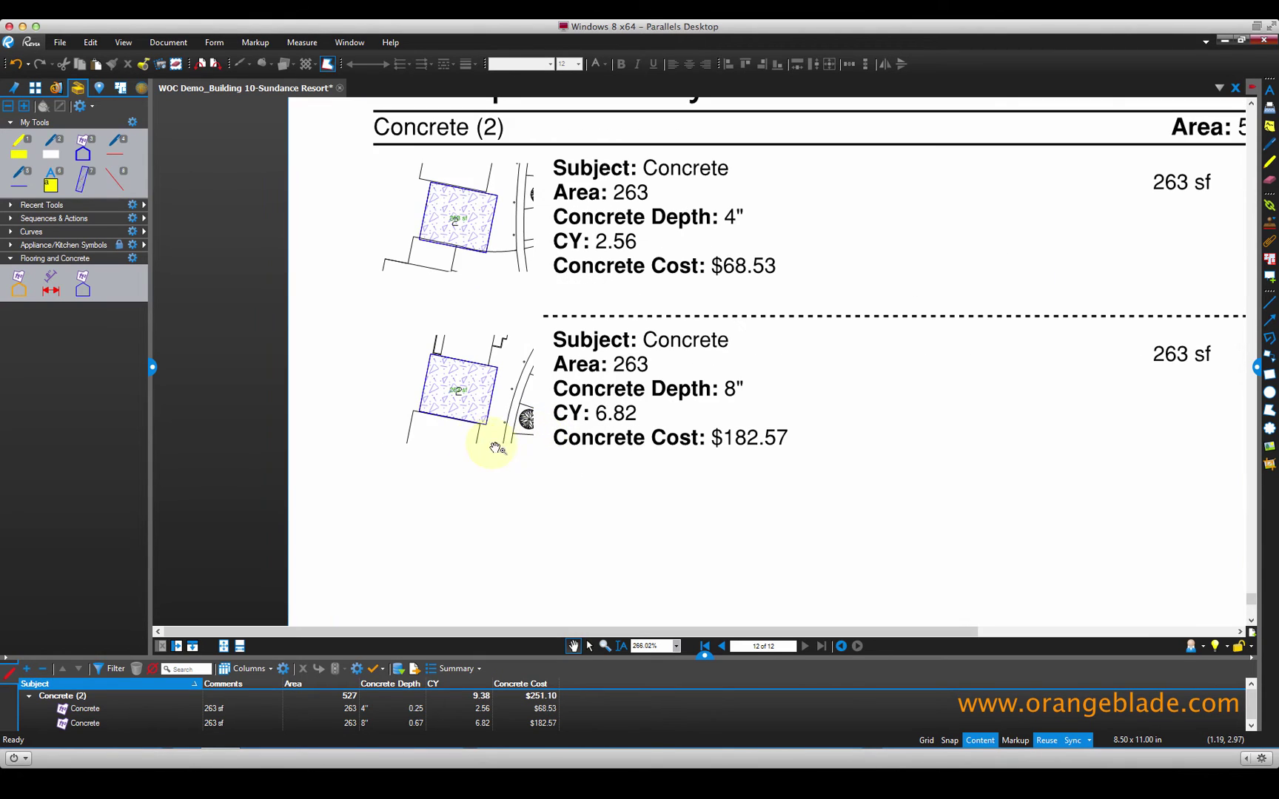
pyautogui.click(467, 394)
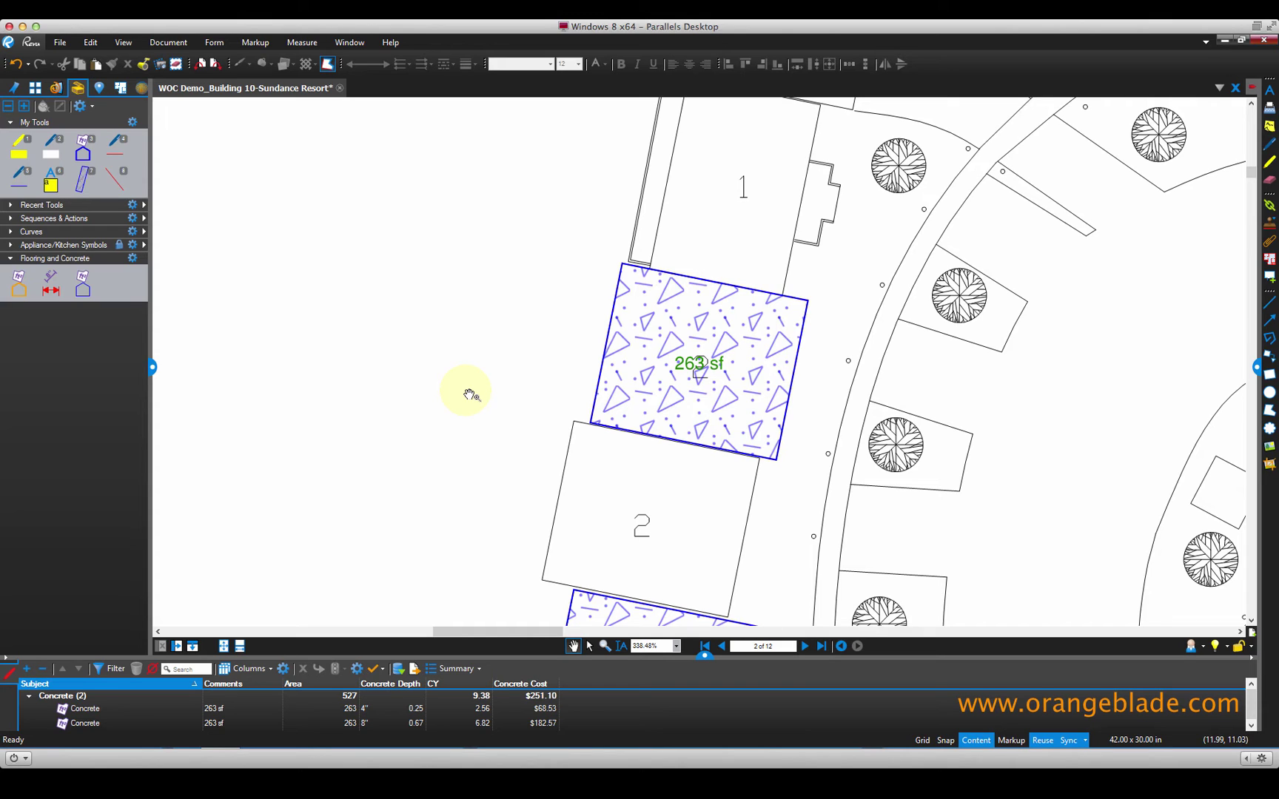
# - In Custom Columns, inspect Concrete Depth's 4", 6" and 8" options, then open the CY column's definition
pyautogui.click(284, 669)
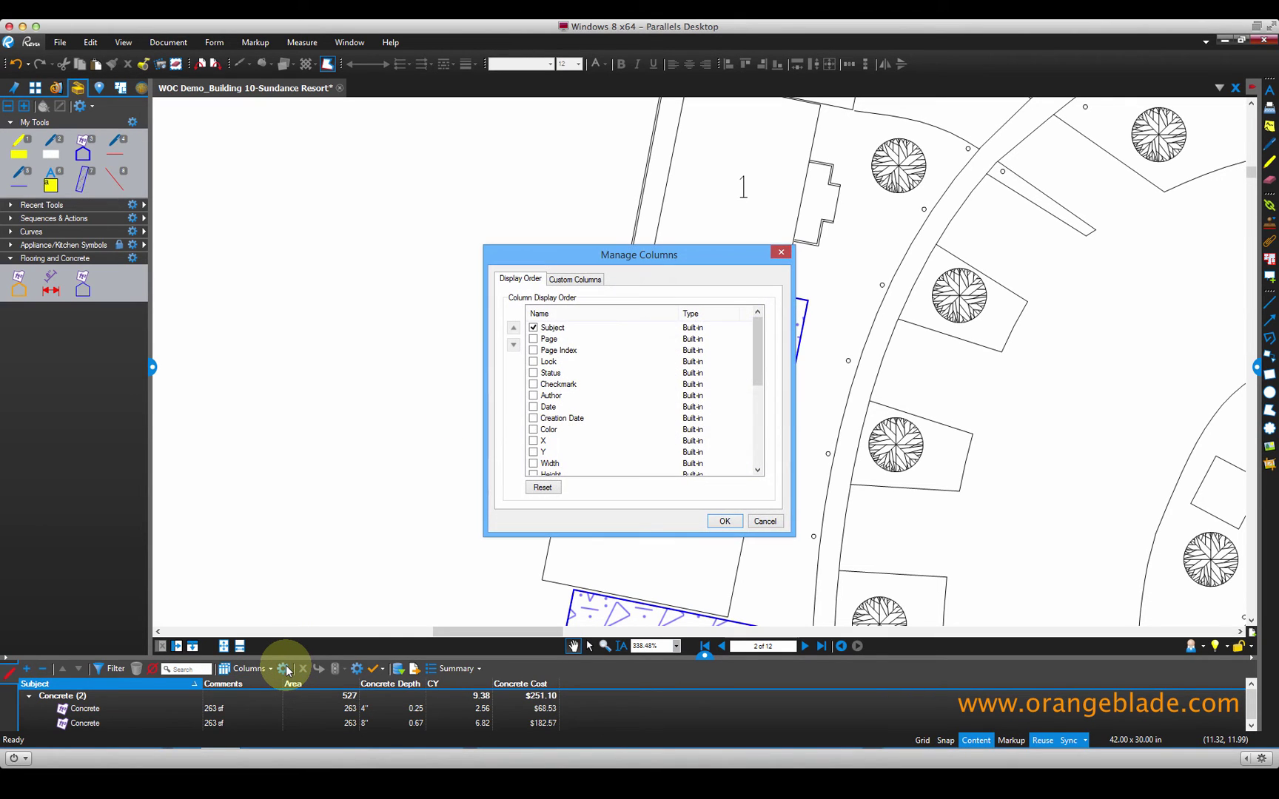
pyautogui.click(590, 281)
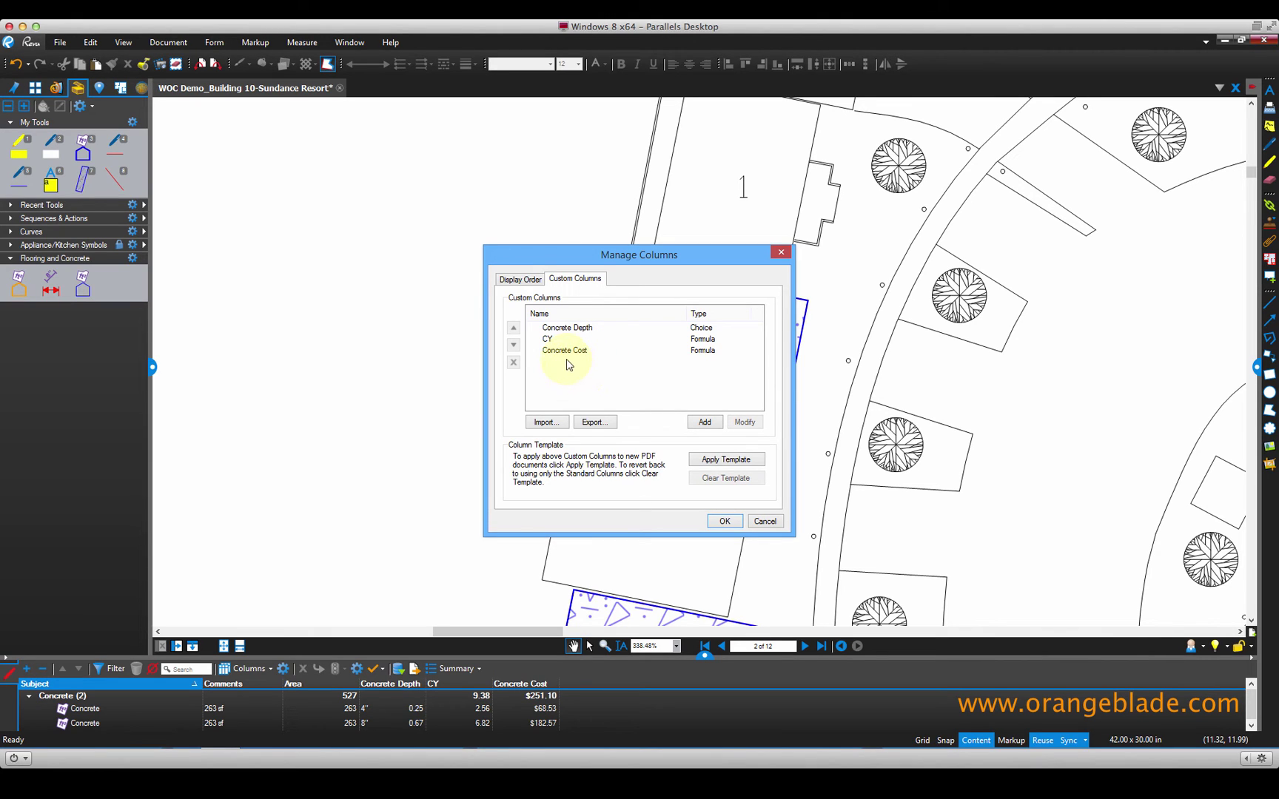
pyautogui.doubleClick(570, 331)
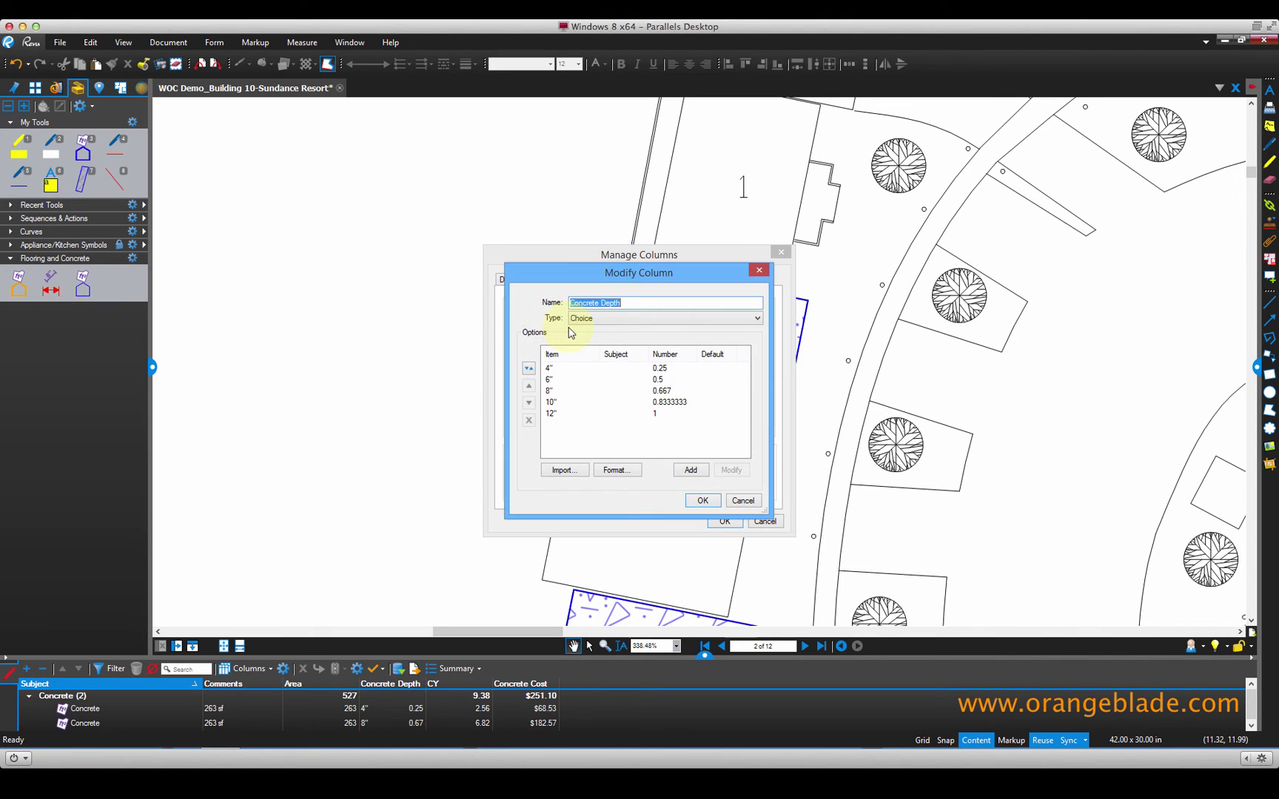
pyautogui.moveTo(584, 277); pyautogui.dragTo(316, 284)
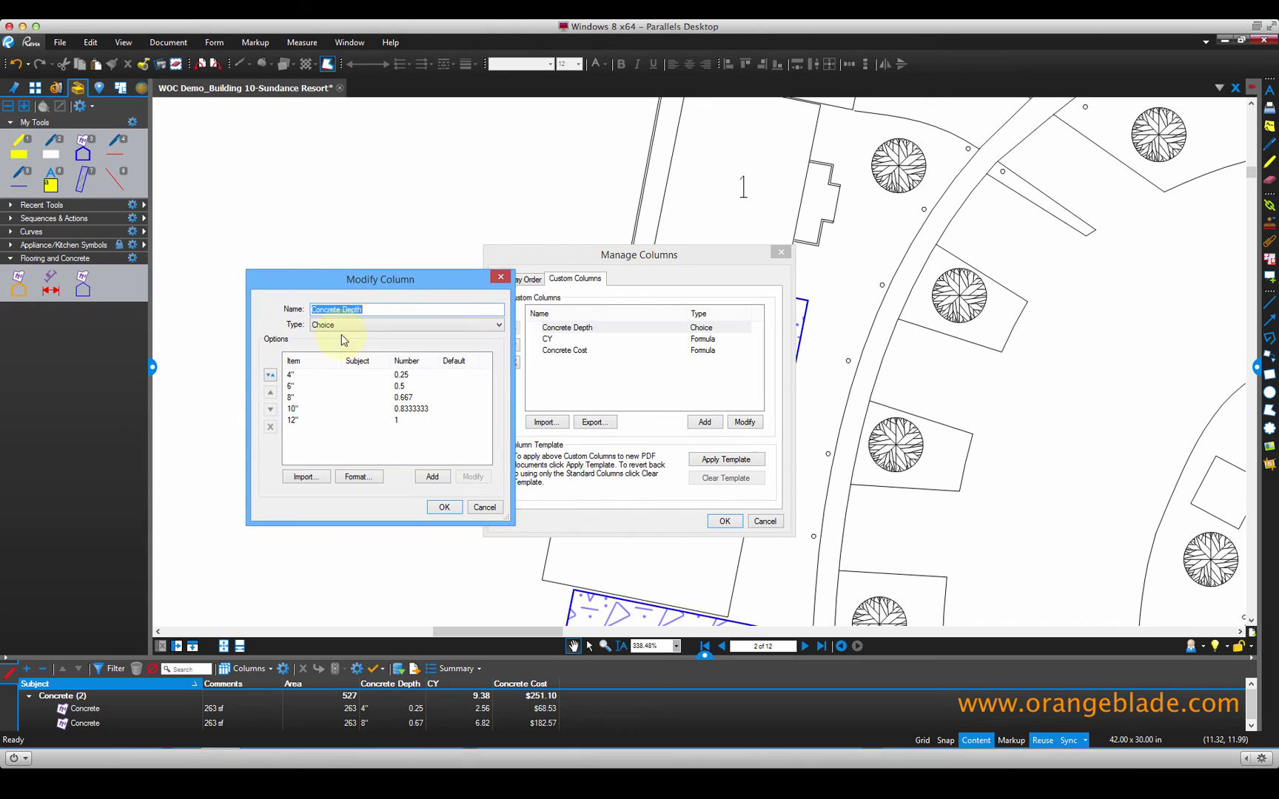
pyautogui.click(297, 375)
pyautogui.click(298, 386)
pyautogui.click(299, 398)
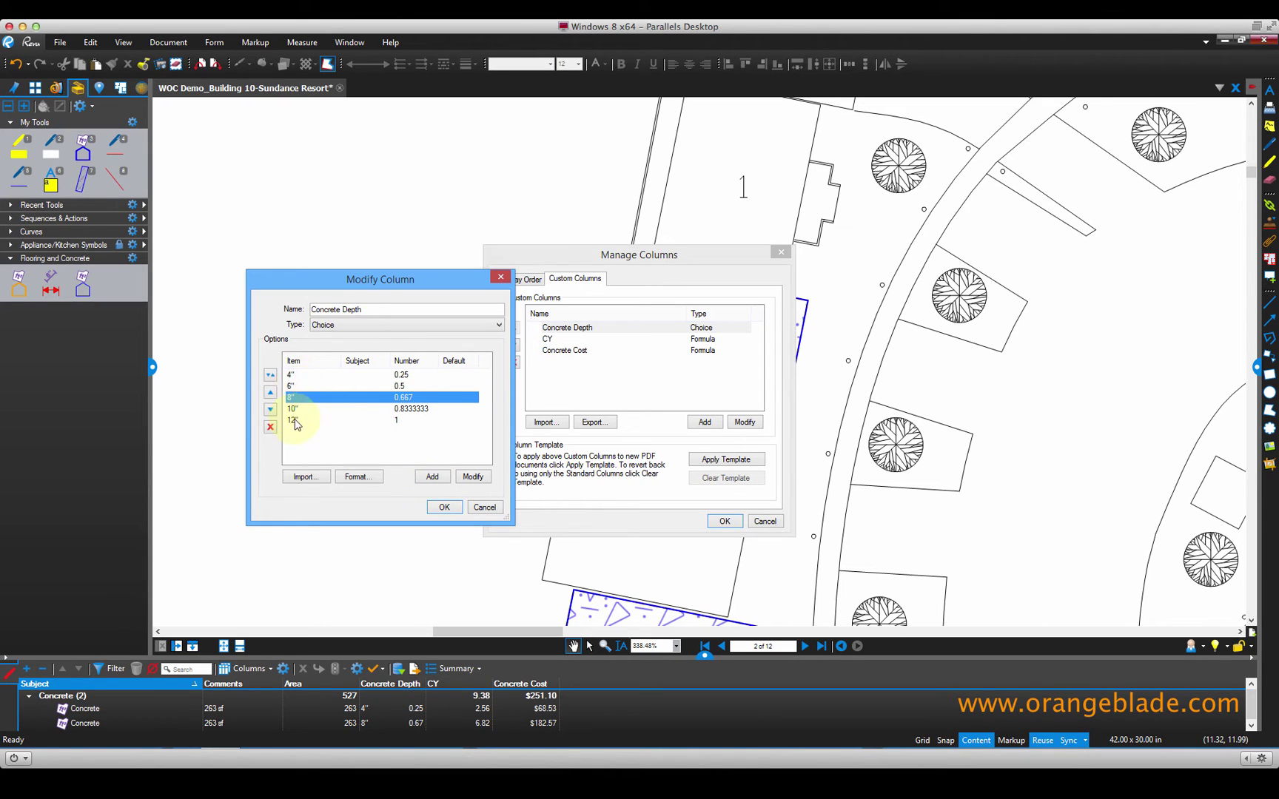
pyautogui.click(444, 507)
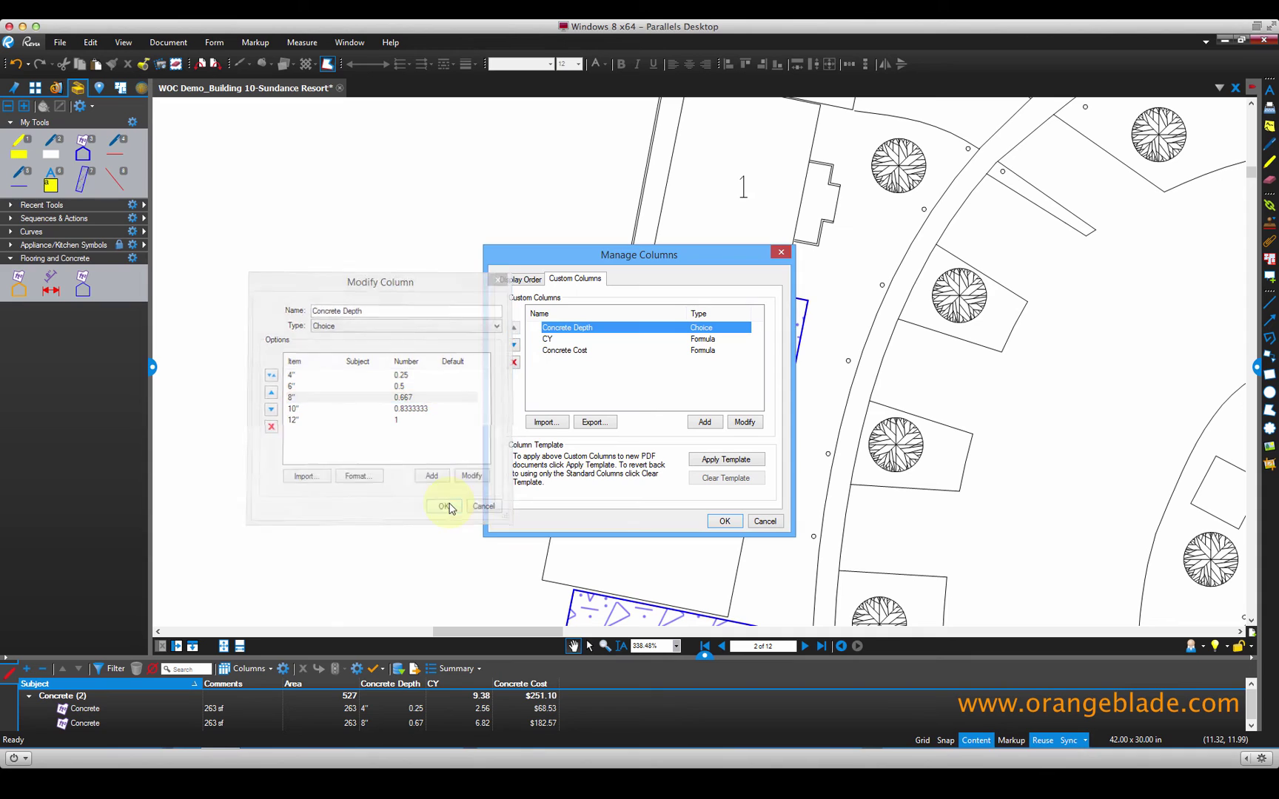
pyautogui.doubleClick(550, 340)
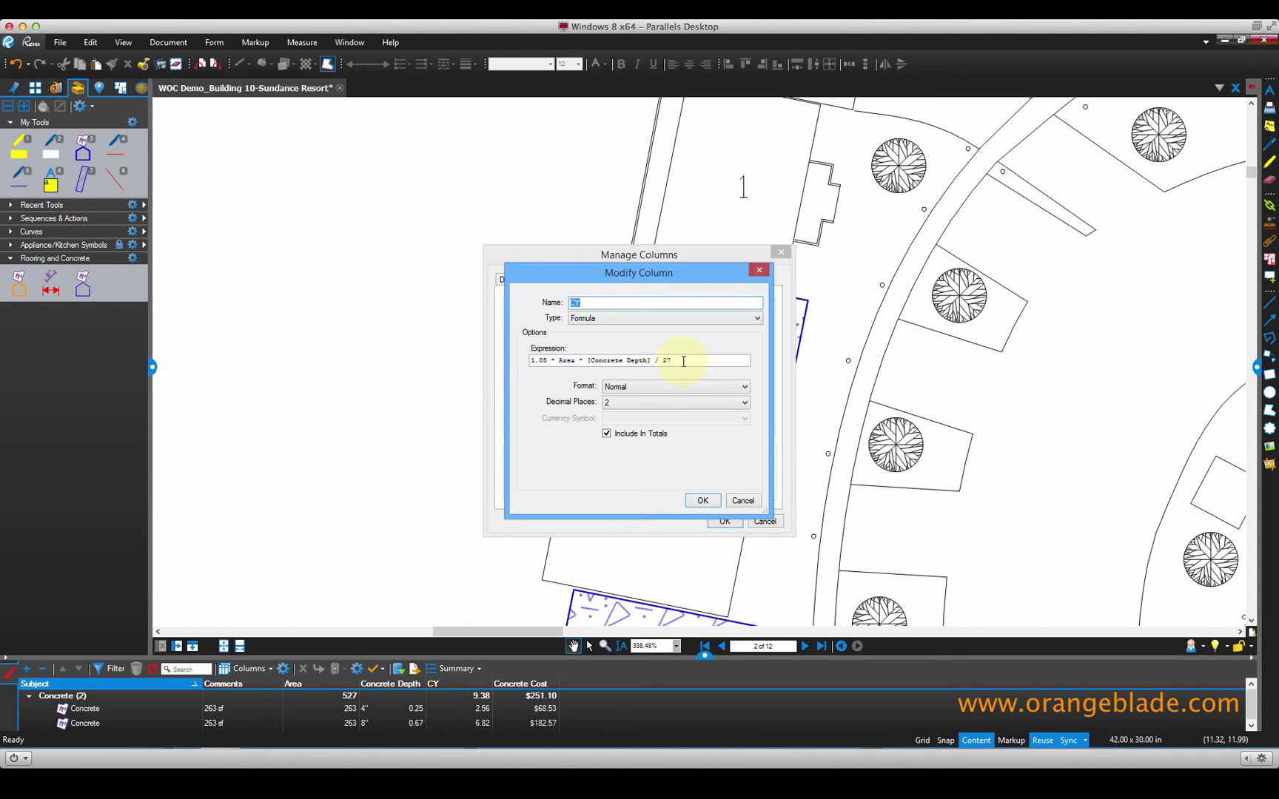
# - Highlight the 1.05 factor in the CY expression, then close the CY definition unchanged
pyautogui.moveTo(683, 361); pyautogui.dragTo(508, 356)
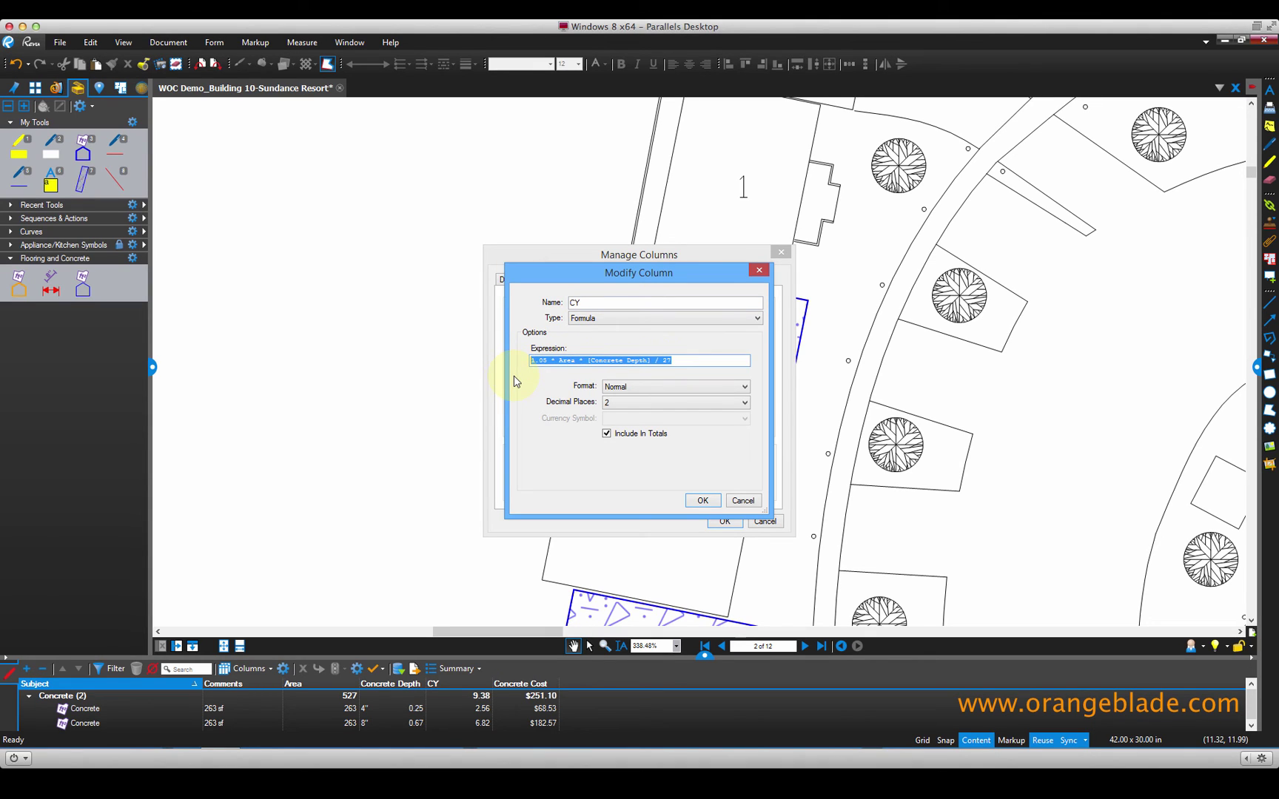
pyautogui.click(550, 361)
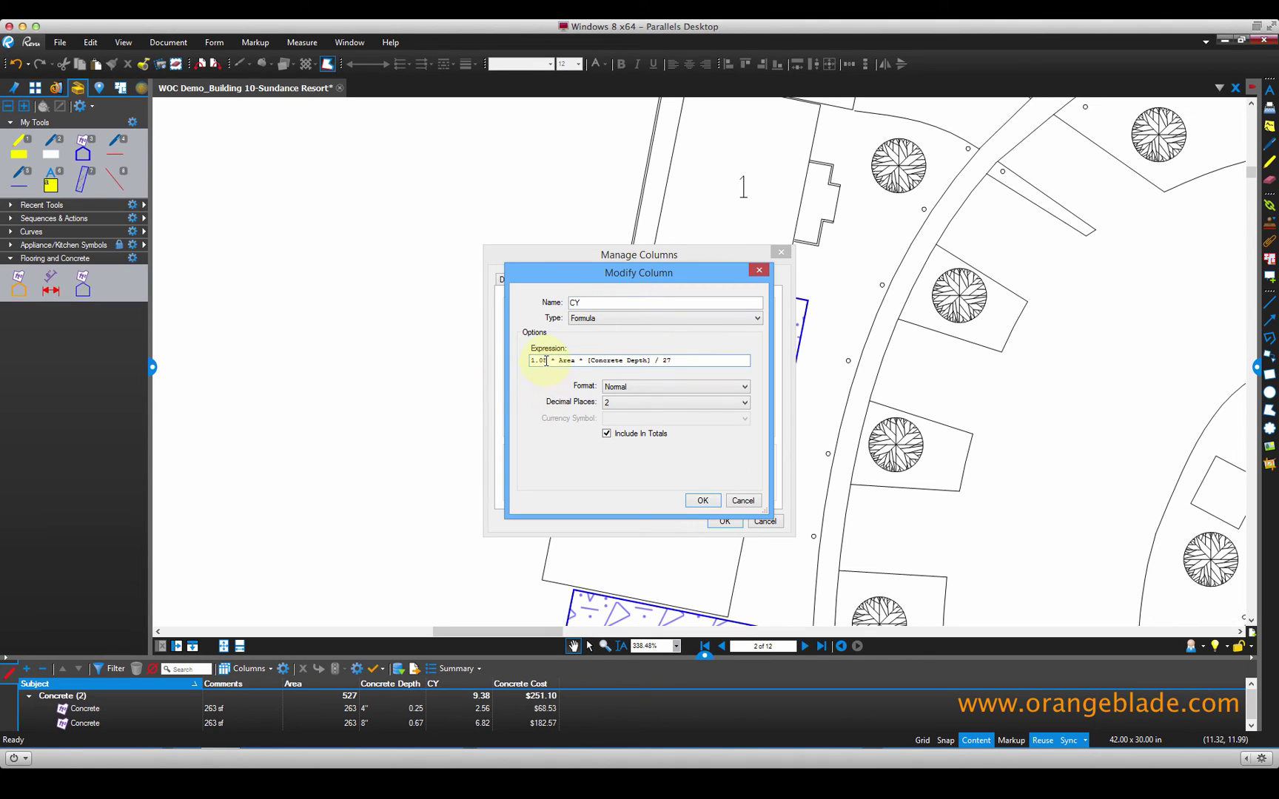
pyautogui.moveTo(546, 362); pyautogui.dragTo(515, 368)
pyautogui.click(548, 360)
pyautogui.moveTo(548, 360); pyautogui.dragTo(492, 358)
pyautogui.click(739, 501)
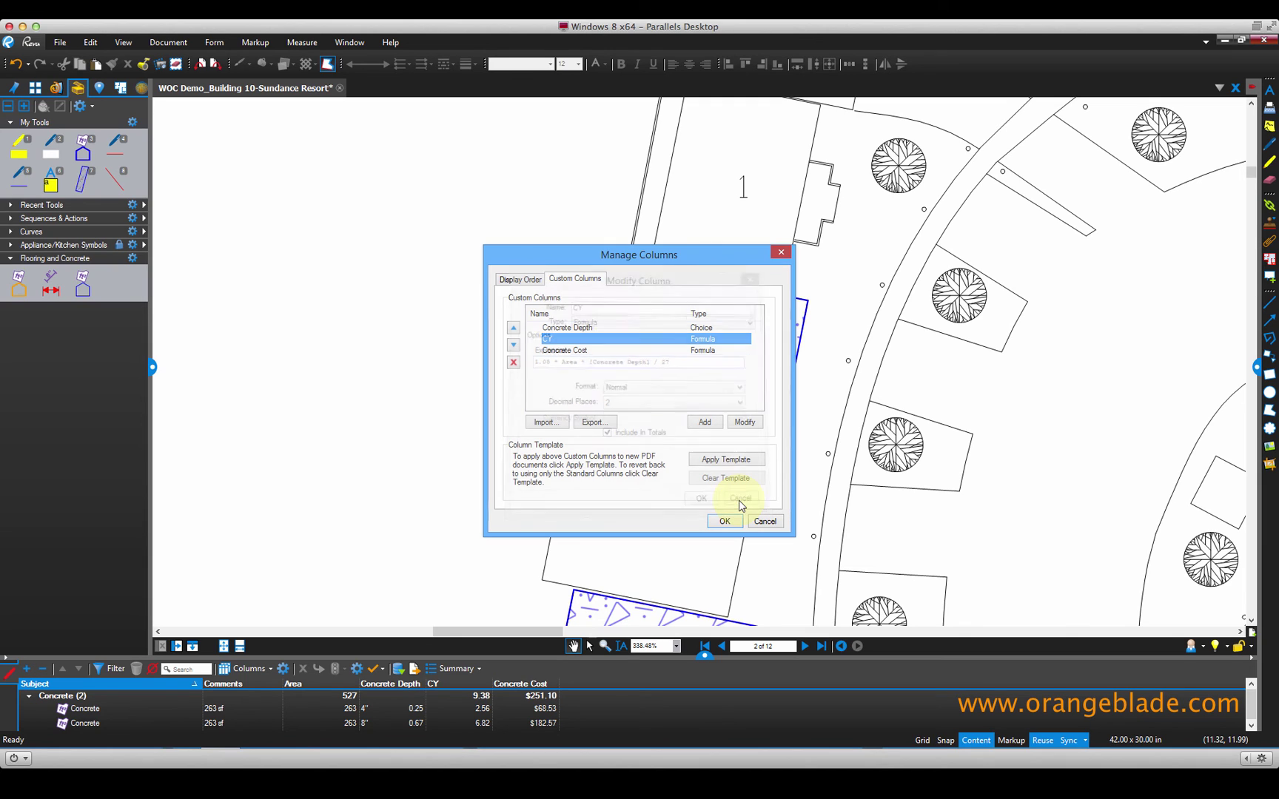
# - Change the Concrete Cost expression to CY * 28.89 and apply the column changes
pyautogui.doubleClick(574, 353)
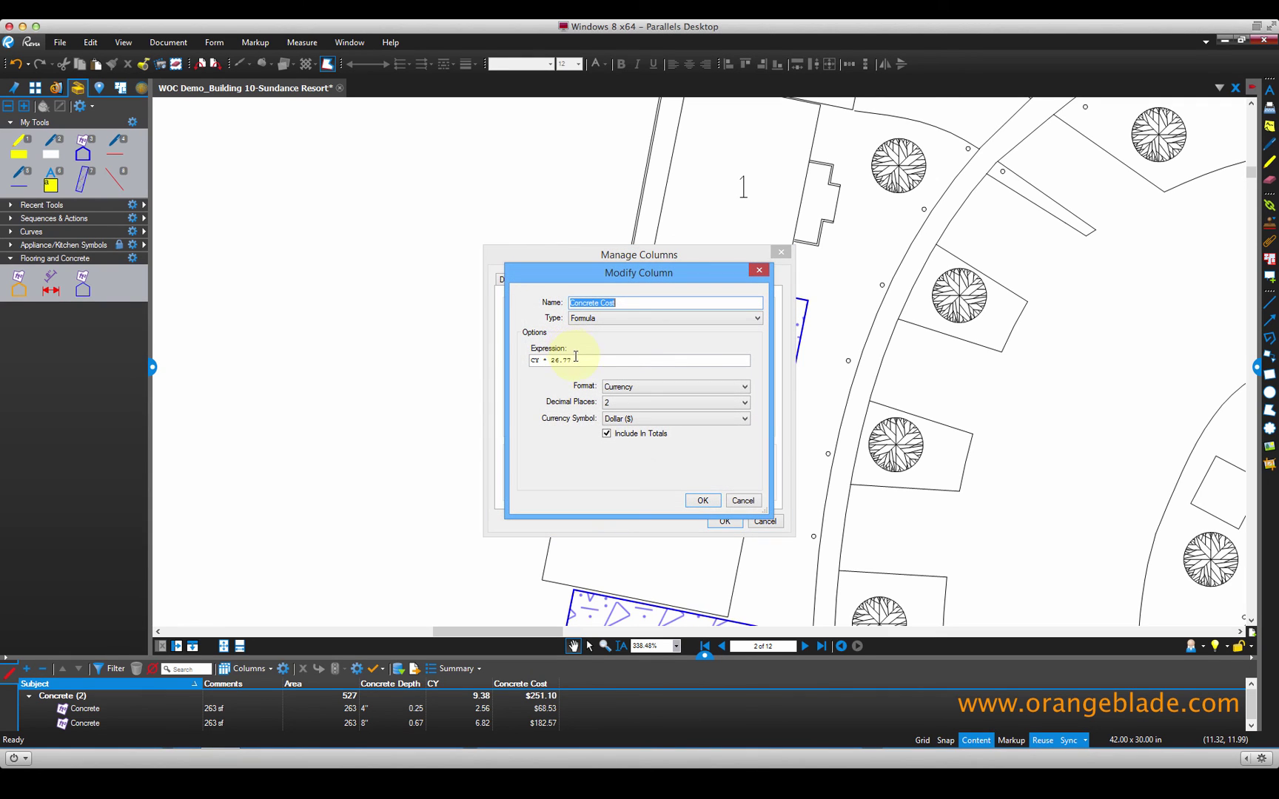
pyautogui.moveTo(580, 361); pyautogui.dragTo(551, 361)
pyautogui.click(576, 361)
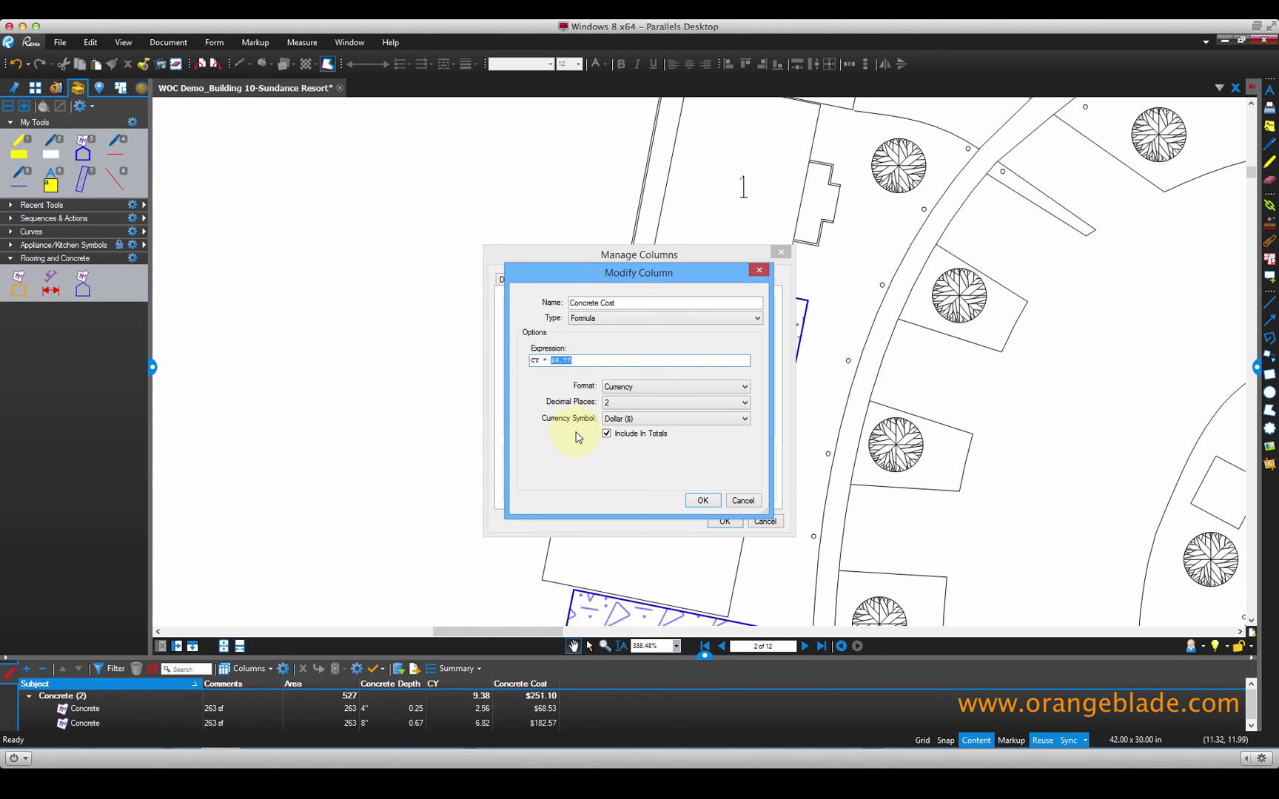
pyautogui.write('28.89')
pyautogui.click(705, 501)
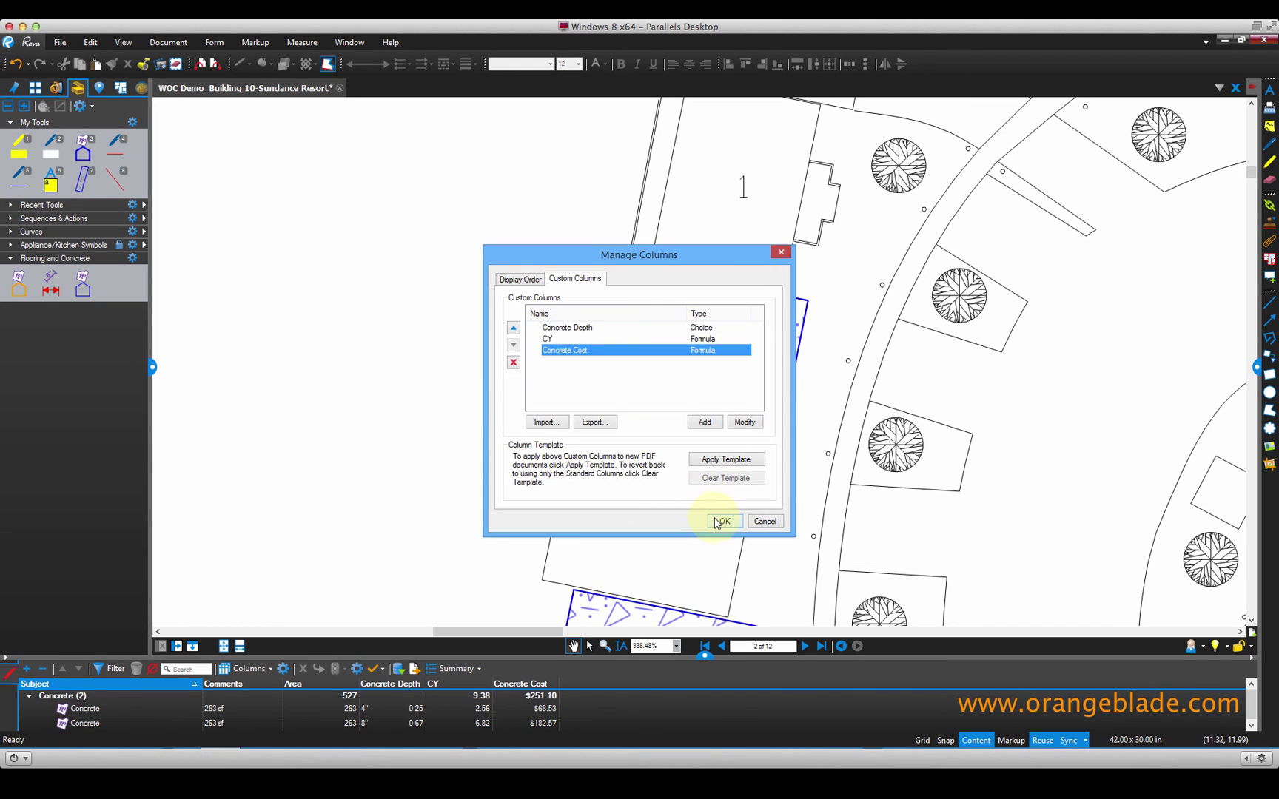
pyautogui.click(725, 520)
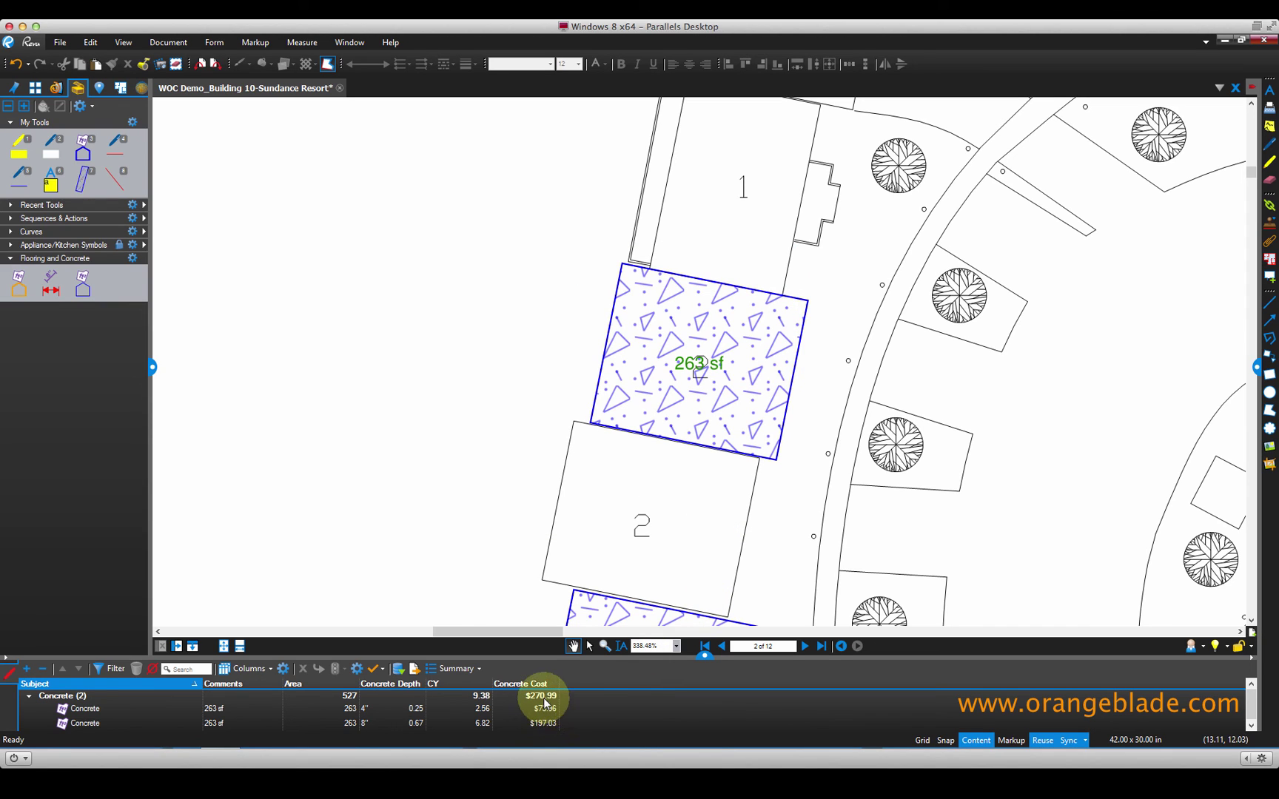